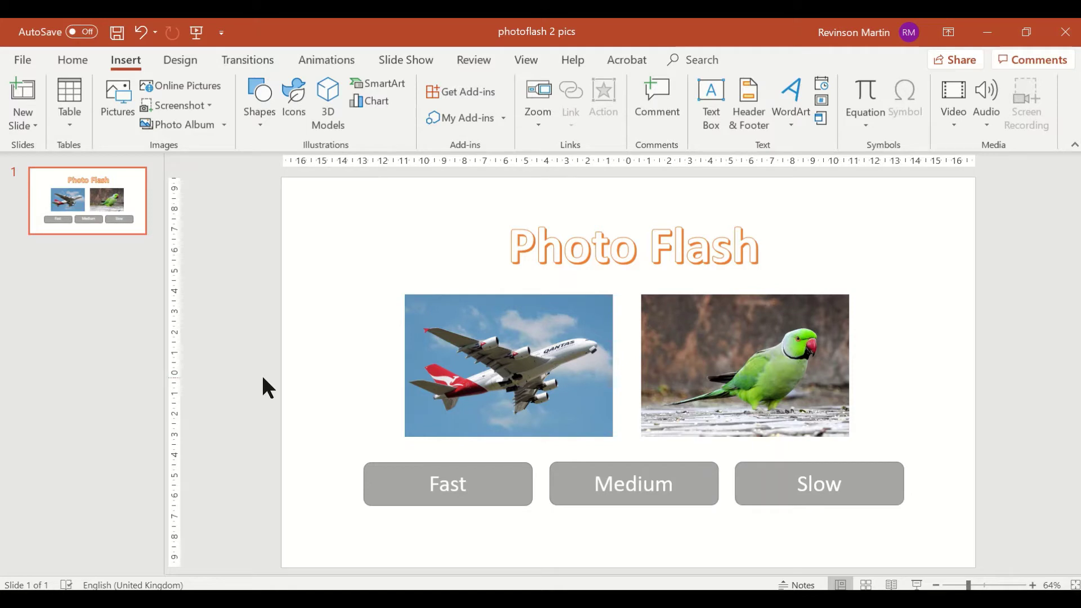
Step: Show the list of slide objects and rename the airplane picture as Picture 1
{"action": "left_click", "coordinate": [82, 57]}
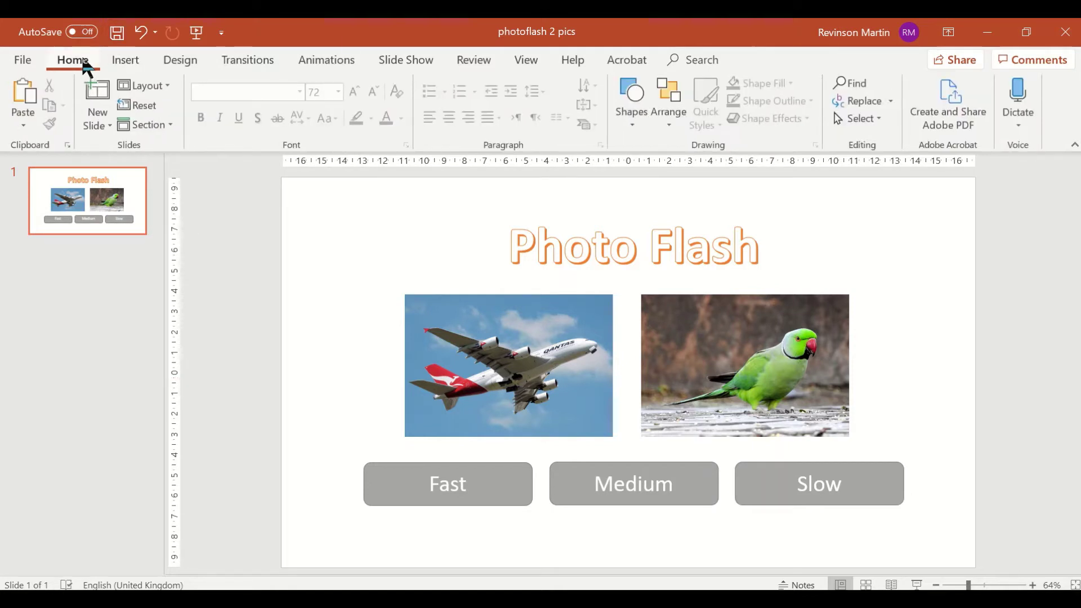
{"action": "left_click", "coordinate": [861, 119]}
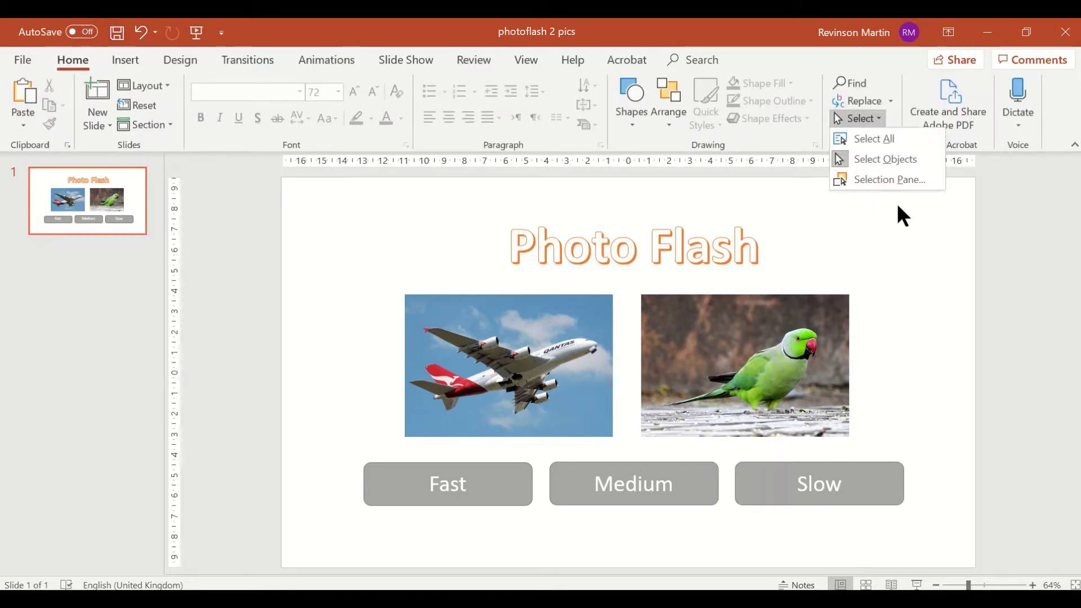
{"action": "left_click", "coordinate": [892, 179]}
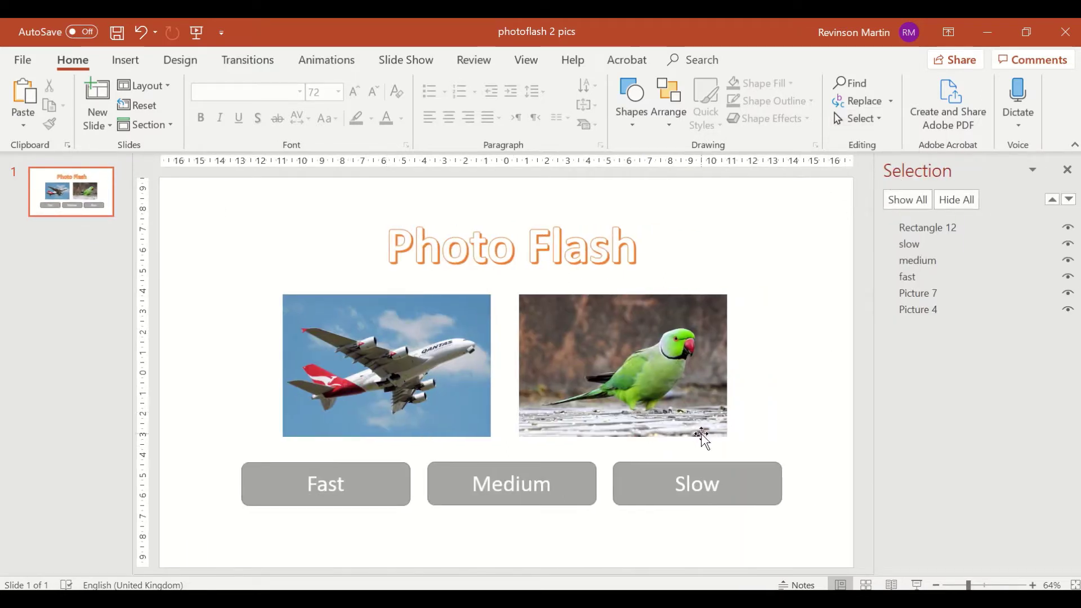
{"action": "left_click", "coordinate": [939, 309]}
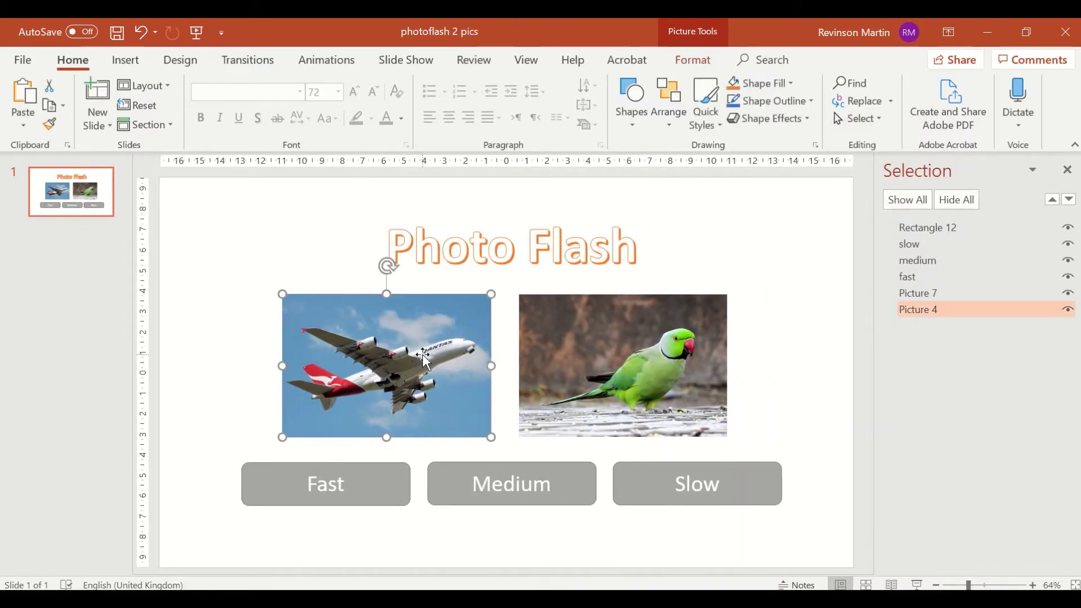
{"action": "left_click", "coordinate": [944, 311]}
{"action": "key", "text": "BackSpace"}
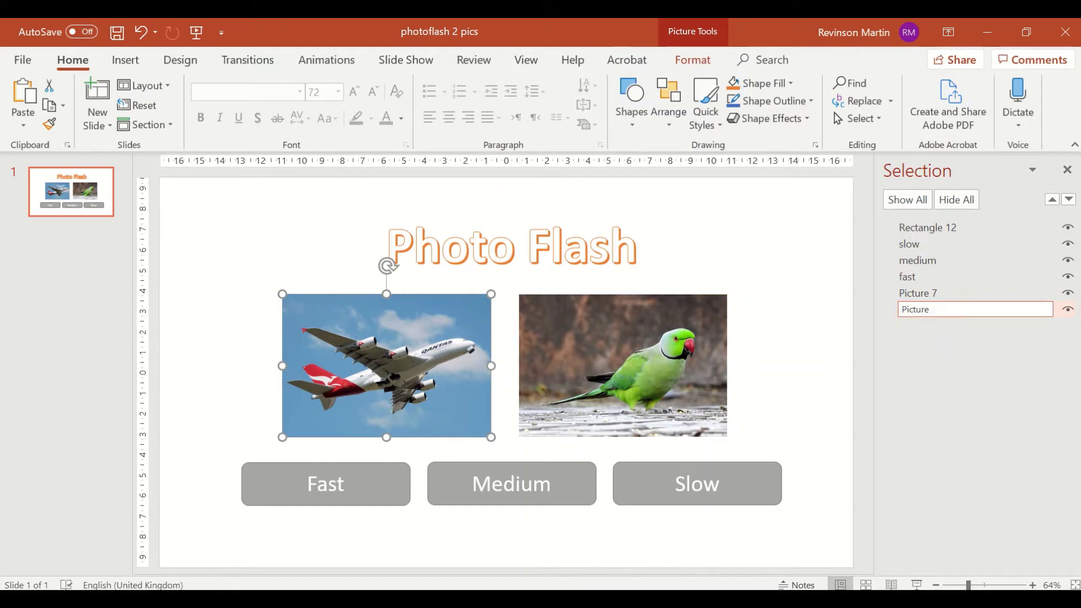
{"action": "type", "text": "1"}
{"action": "key", "text": "Return"}
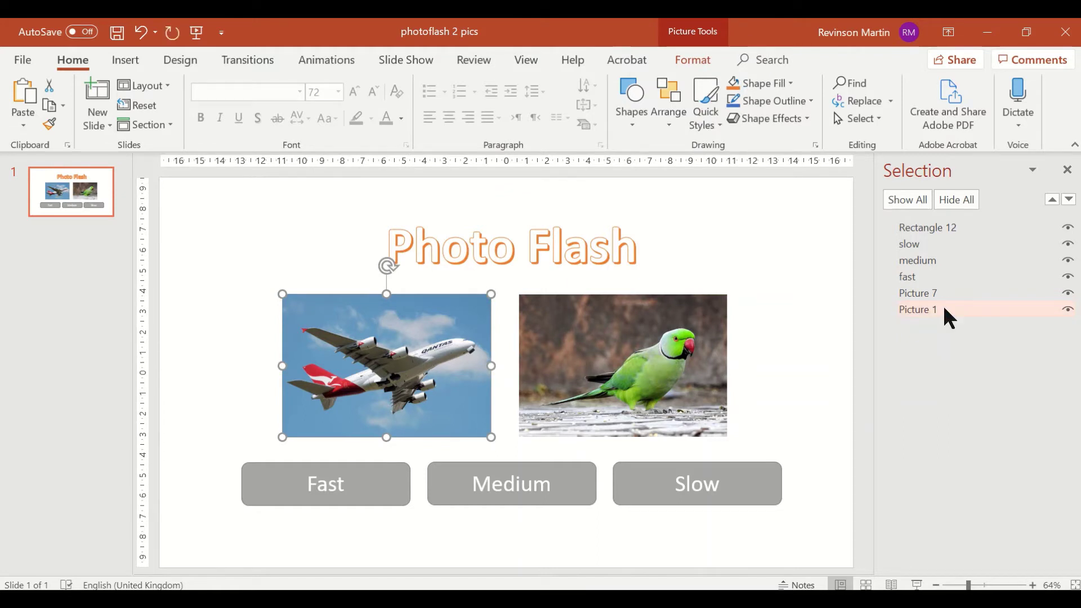
Step: Rename the parrot picture as Picture 2 in the object list
{"action": "left_click", "coordinate": [668, 367]}
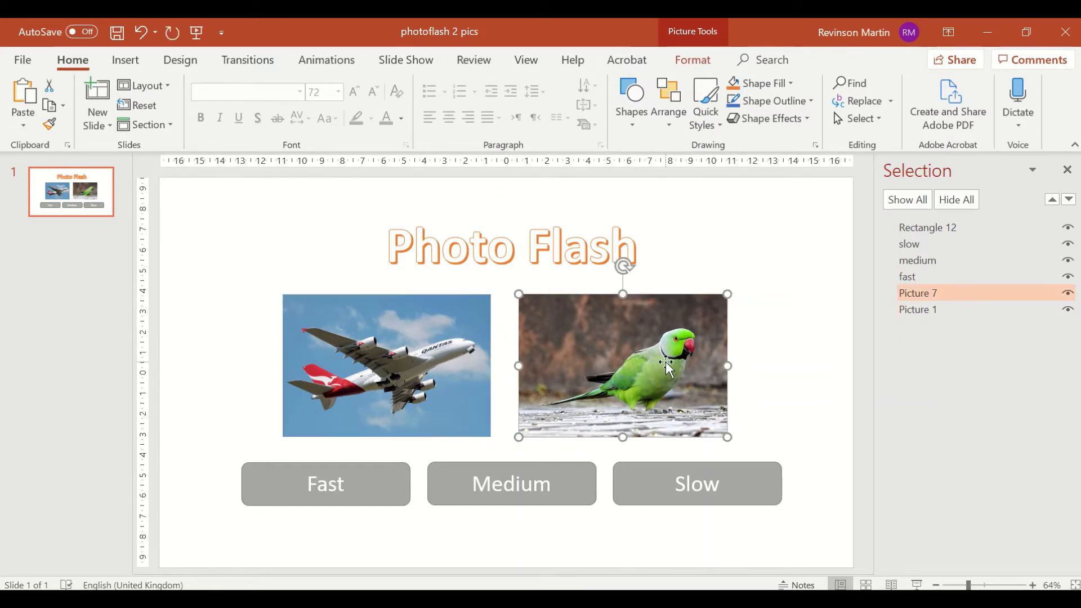
{"action": "left_click", "coordinate": [940, 294]}
{"action": "key", "text": "BackSpace"}
{"action": "type", "text": "2"}
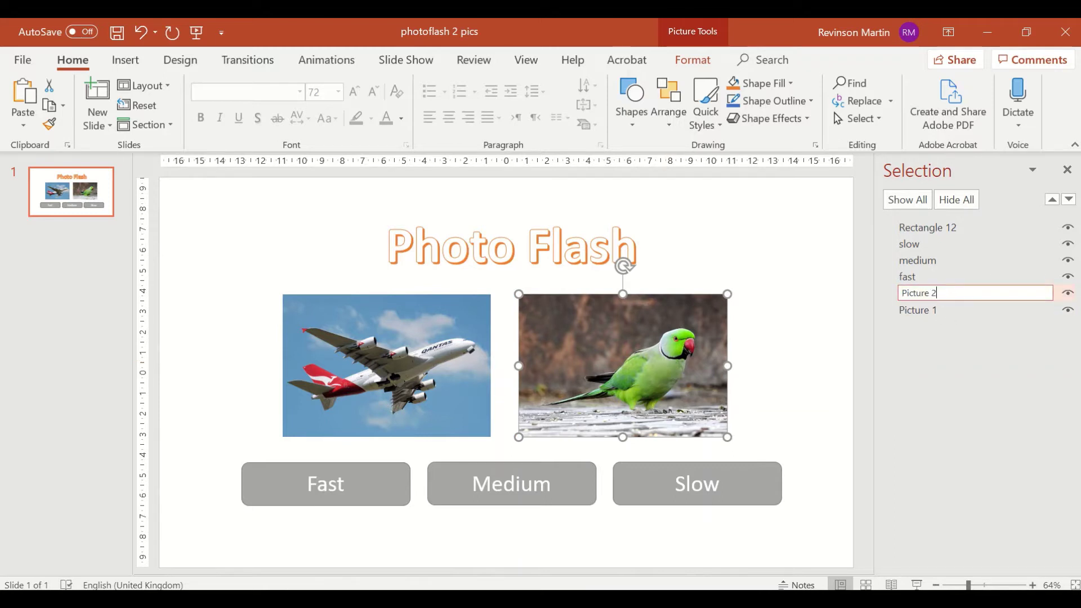
{"action": "key", "text": "Return"}
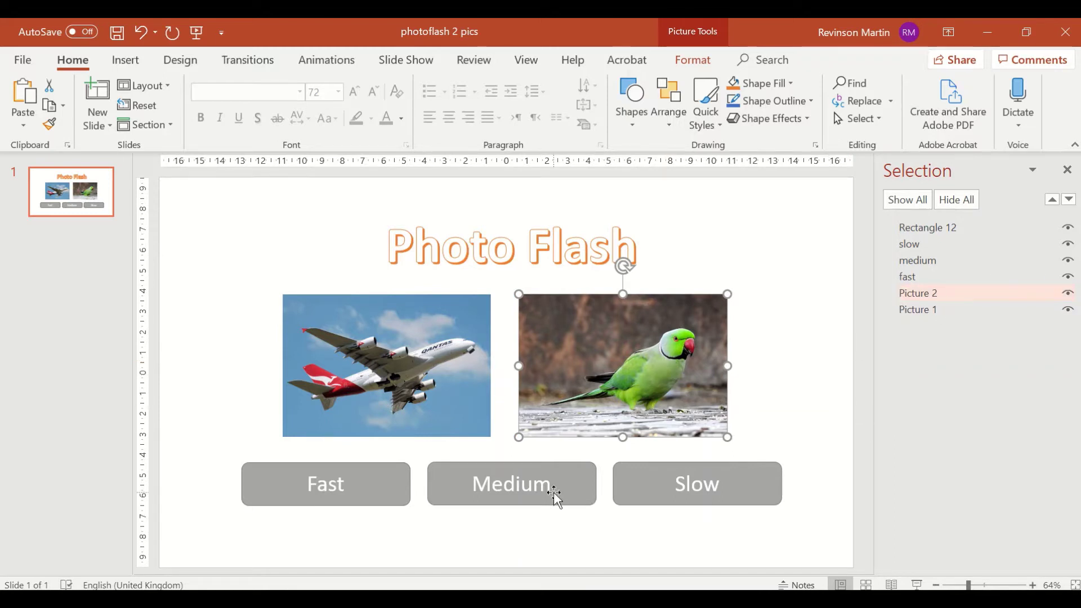
Step: Apply the second first-row preset shape effect, a raised bevelled look, to the Slow button
{"action": "left_click", "coordinate": [357, 499]}
{"action": "left_click", "coordinate": [437, 484]}
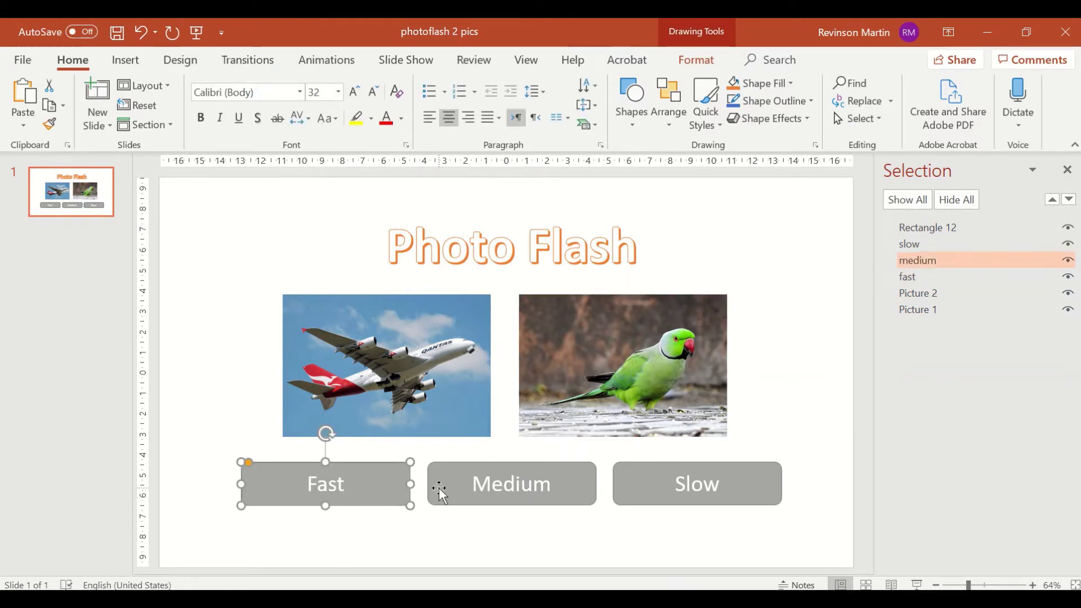
{"action": "left_click", "coordinate": [648, 499]}
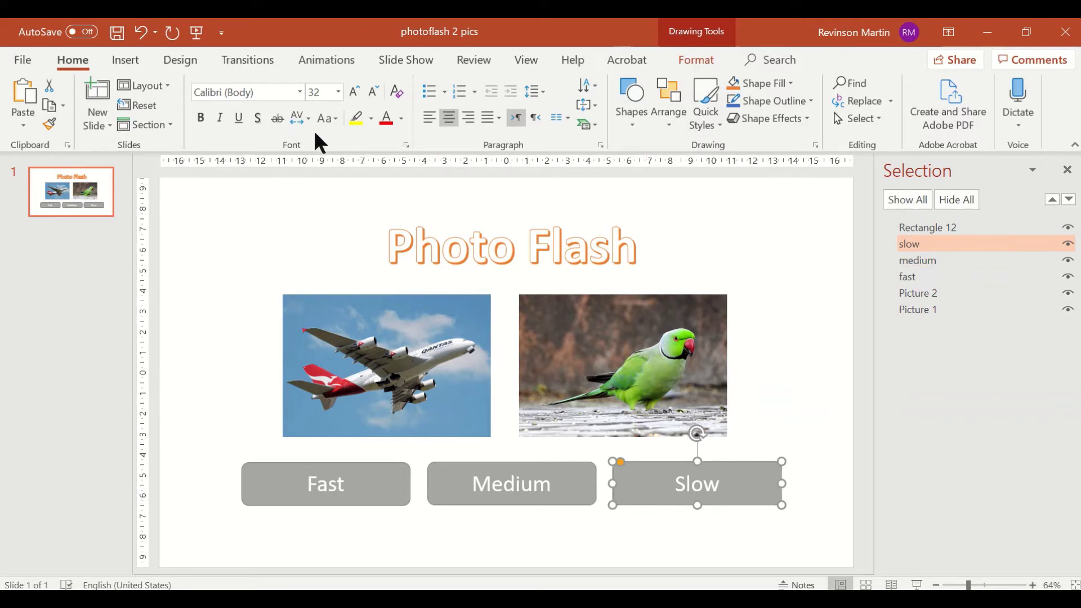
{"action": "left_click", "coordinate": [704, 59]}
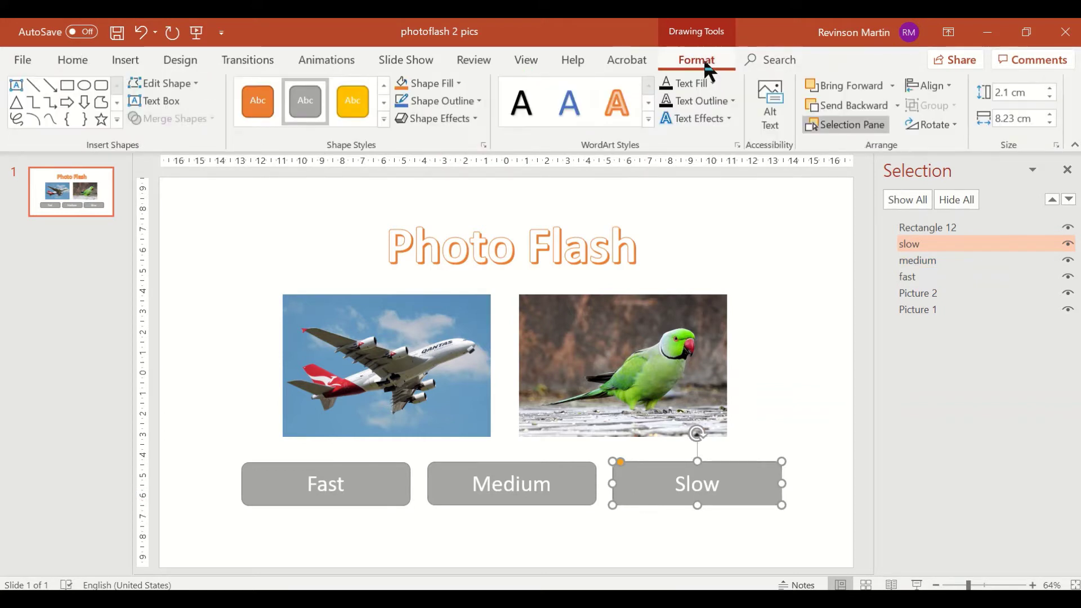
{"action": "left_click", "coordinate": [464, 119]}
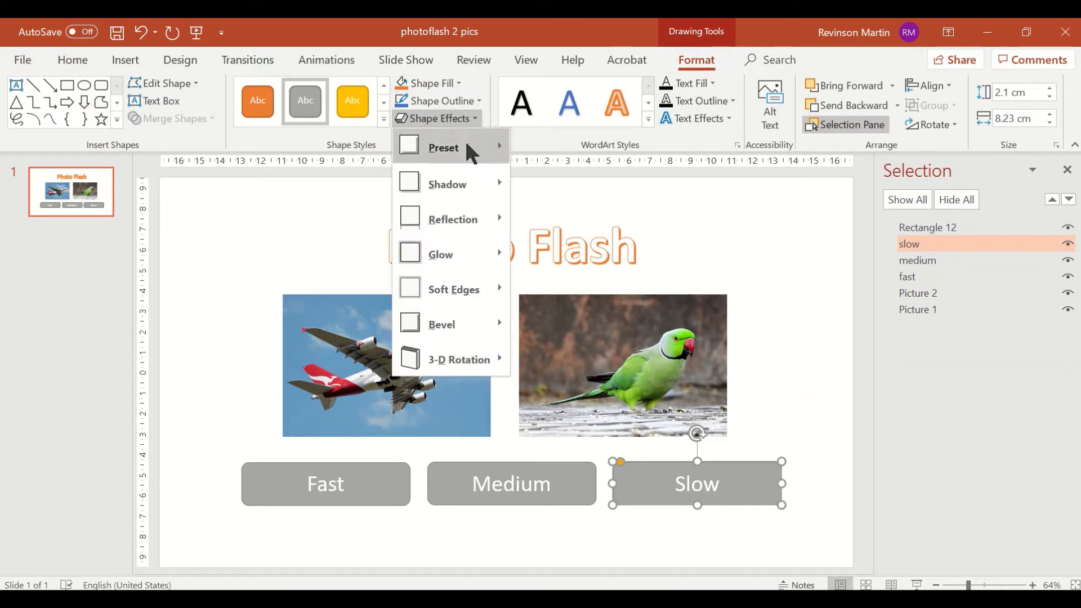
{"action": "mouse_move", "coordinate": [467, 146]}
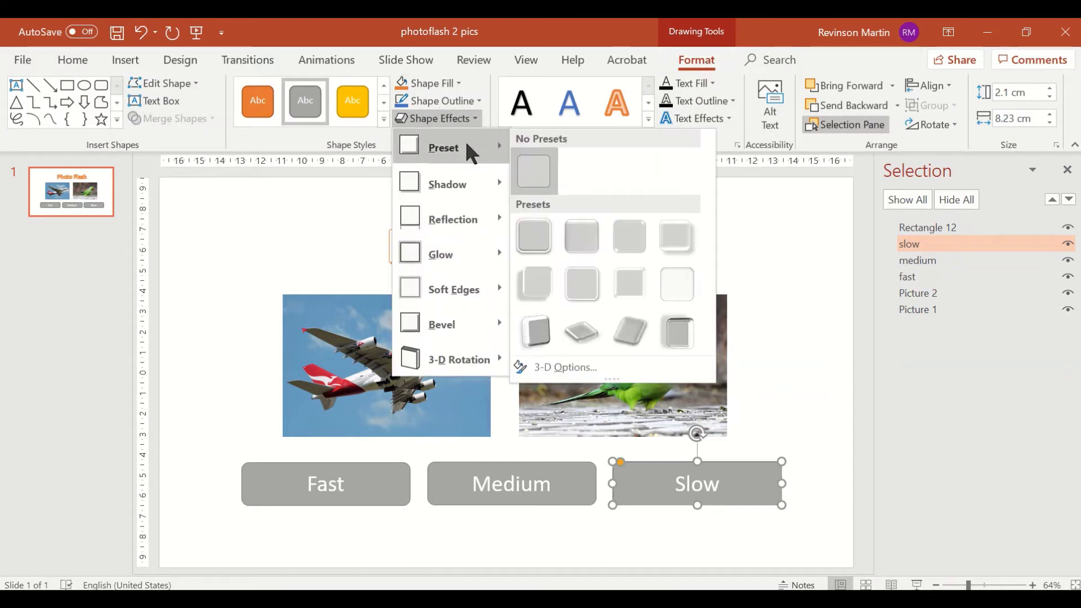
{"action": "left_click", "coordinate": [580, 243]}
Step: Give the Medium button the same bevelled preset shape effect as the Slow button
{"action": "left_click", "coordinate": [571, 488]}
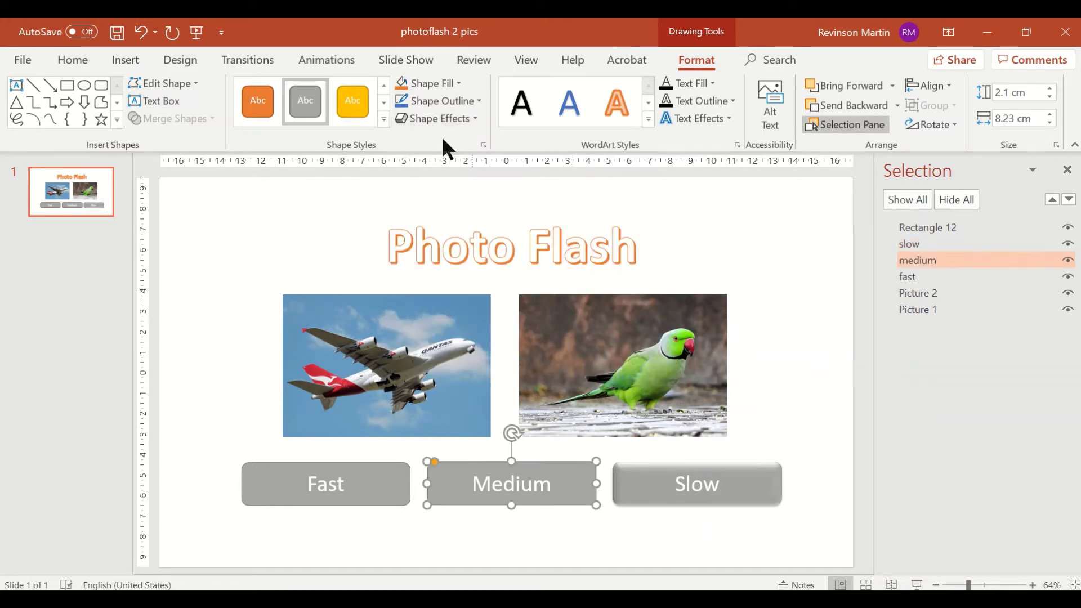
{"action": "left_click", "coordinate": [460, 99]}
{"action": "left_click", "coordinate": [458, 97]}
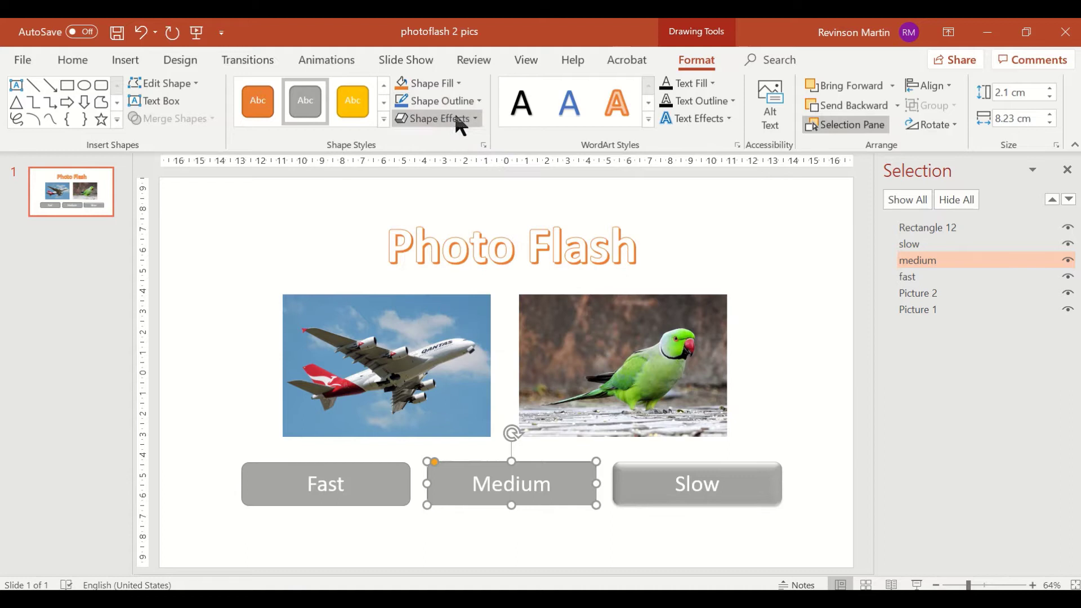
{"action": "left_click", "coordinate": [460, 119]}
{"action": "mouse_move", "coordinate": [496, 145]}
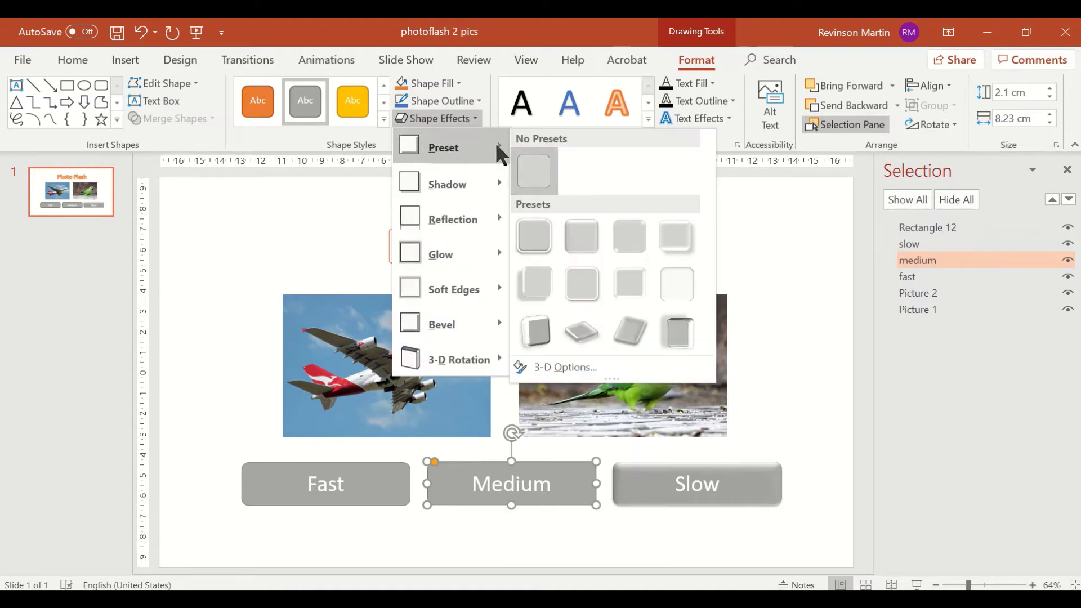
{"action": "left_click", "coordinate": [584, 237]}
Step: Give the Fast button the same bevelled preset shape effect as the other two buttons
{"action": "left_click", "coordinate": [377, 484]}
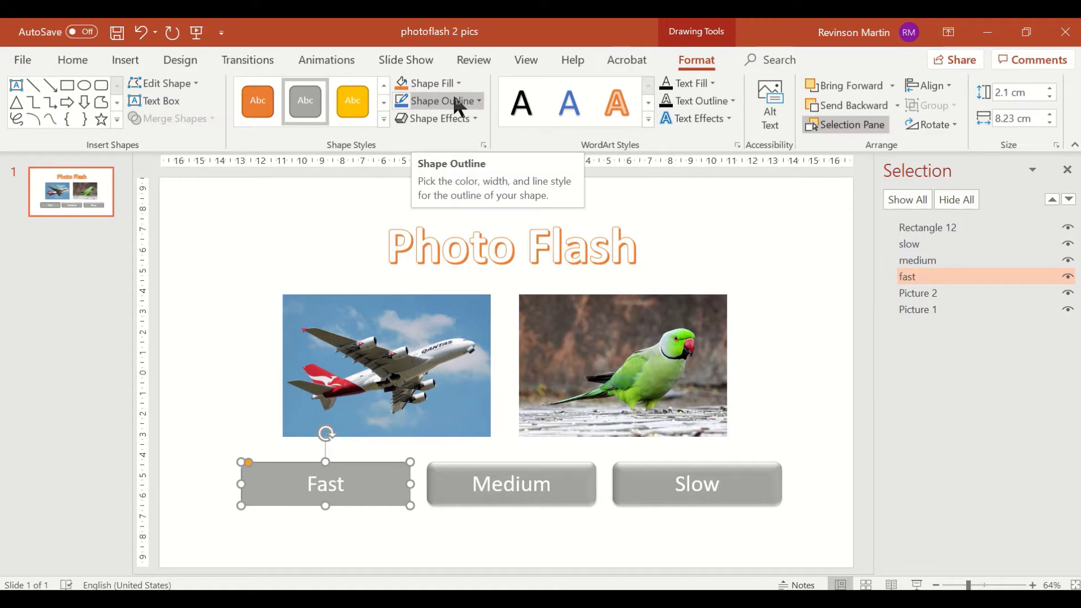
{"action": "left_click", "coordinate": [453, 119]}
{"action": "mouse_move", "coordinate": [473, 147]}
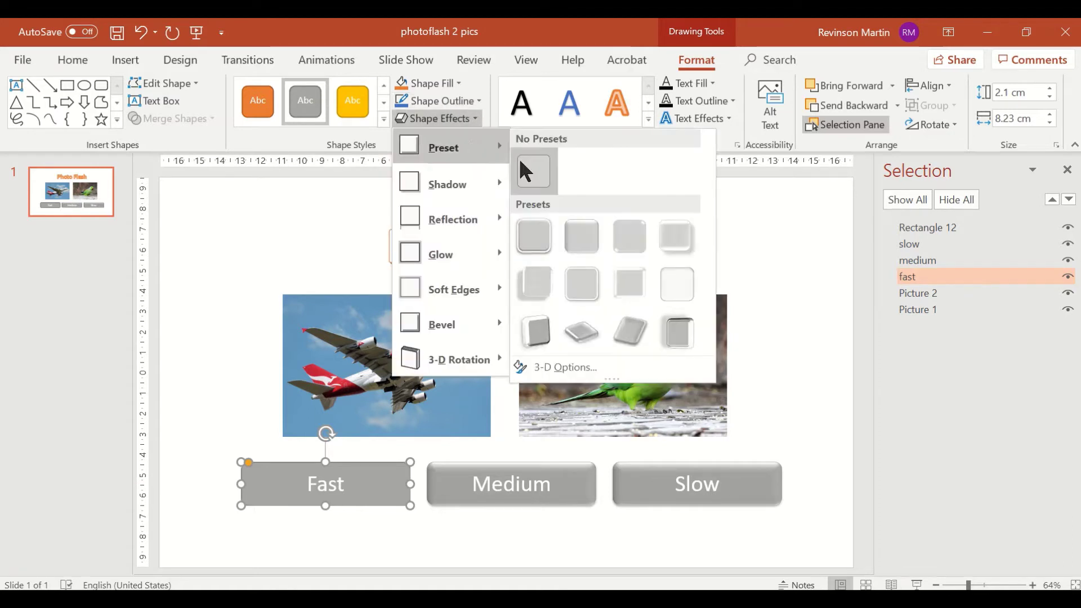
{"action": "left_click", "coordinate": [579, 236]}
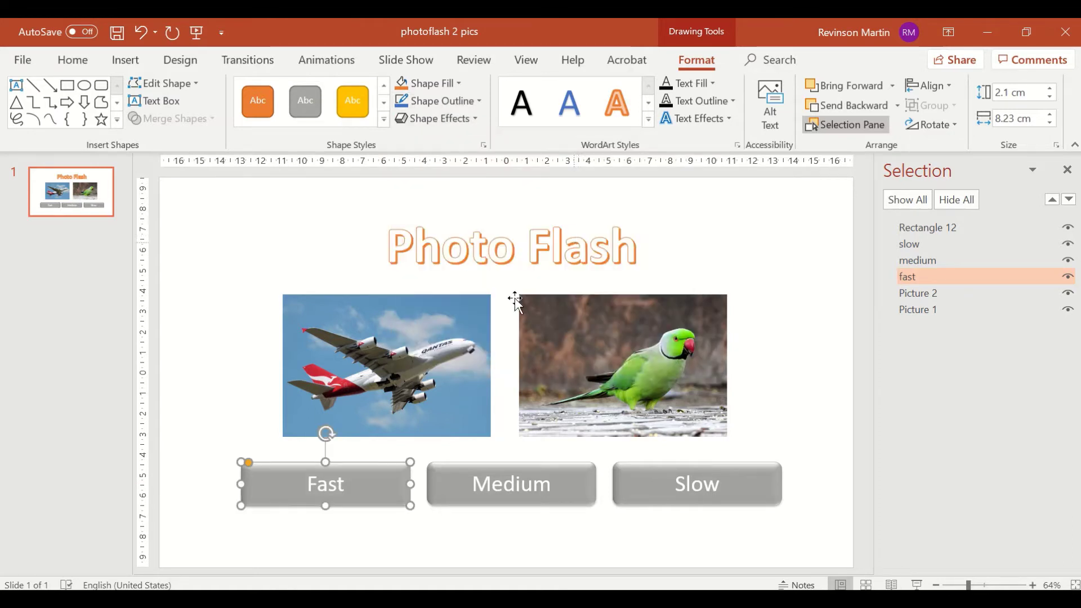
{"action": "left_click", "coordinate": [278, 525]}
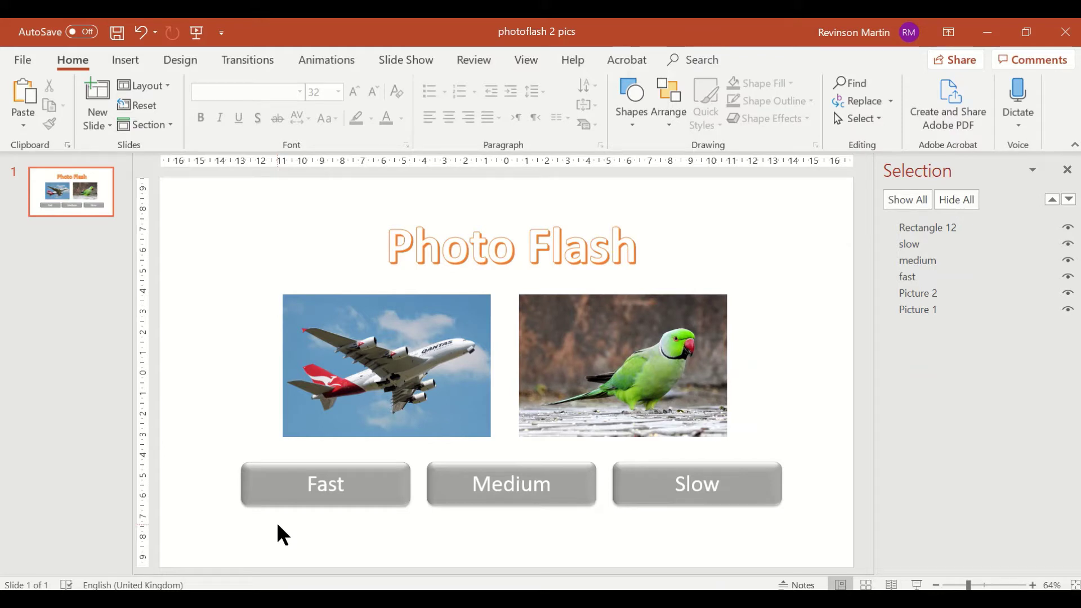
Step: Display the Animation Pane and close the Selection pane
{"action": "key", "text": "alt+n"}
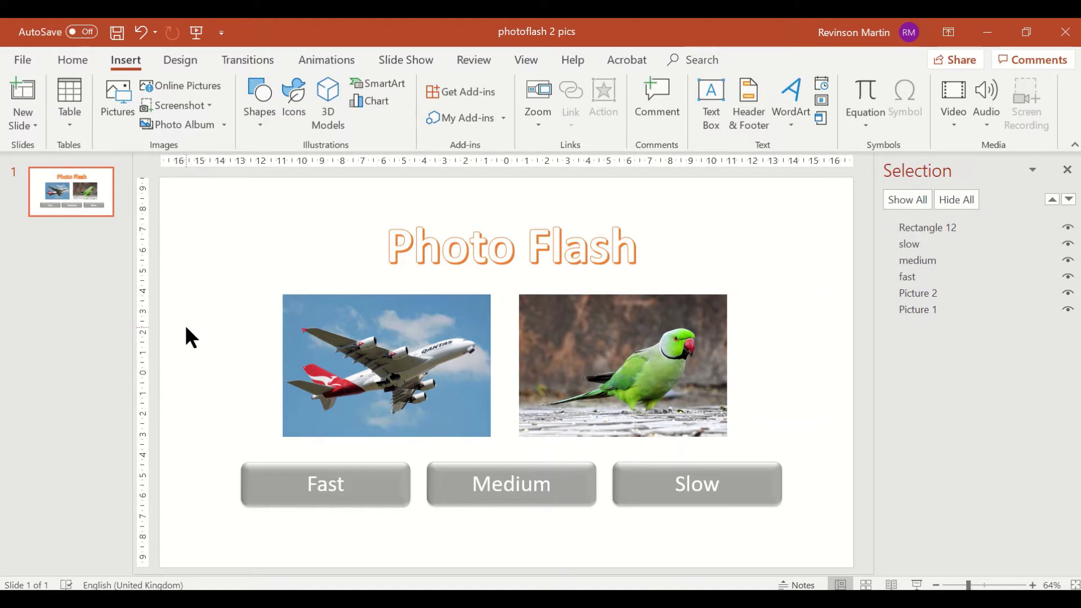
{"action": "left_click", "coordinate": [313, 62]}
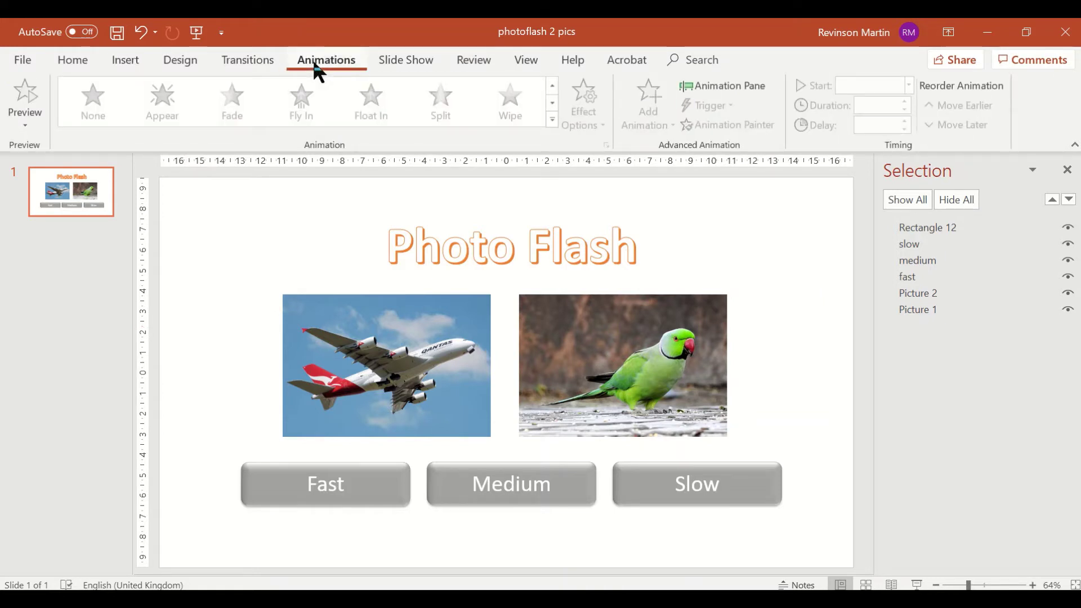
{"action": "left_click", "coordinate": [722, 88]}
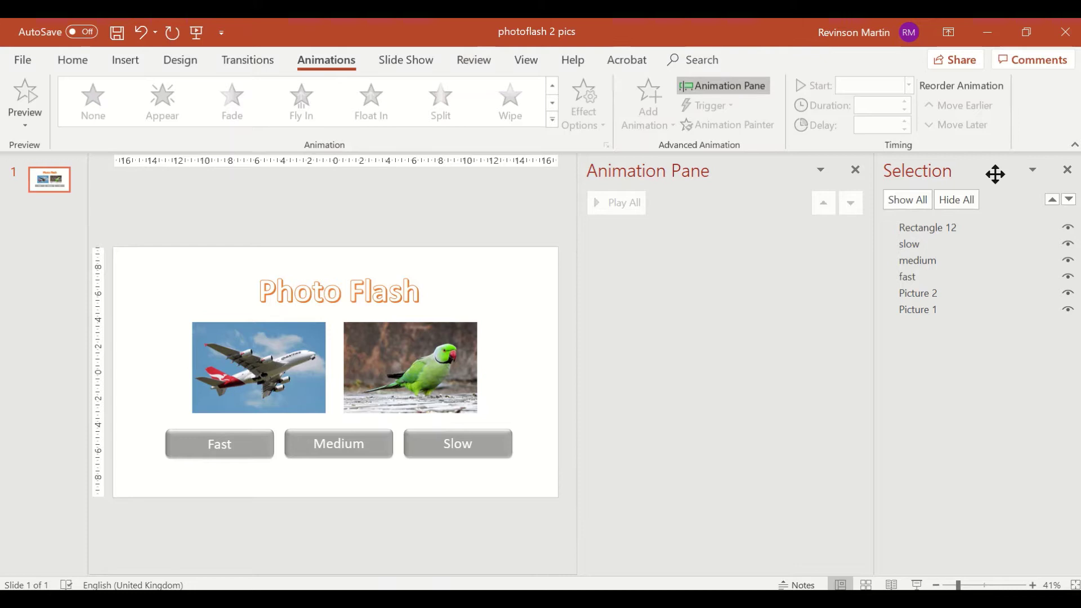
{"action": "left_click", "coordinate": [1068, 176]}
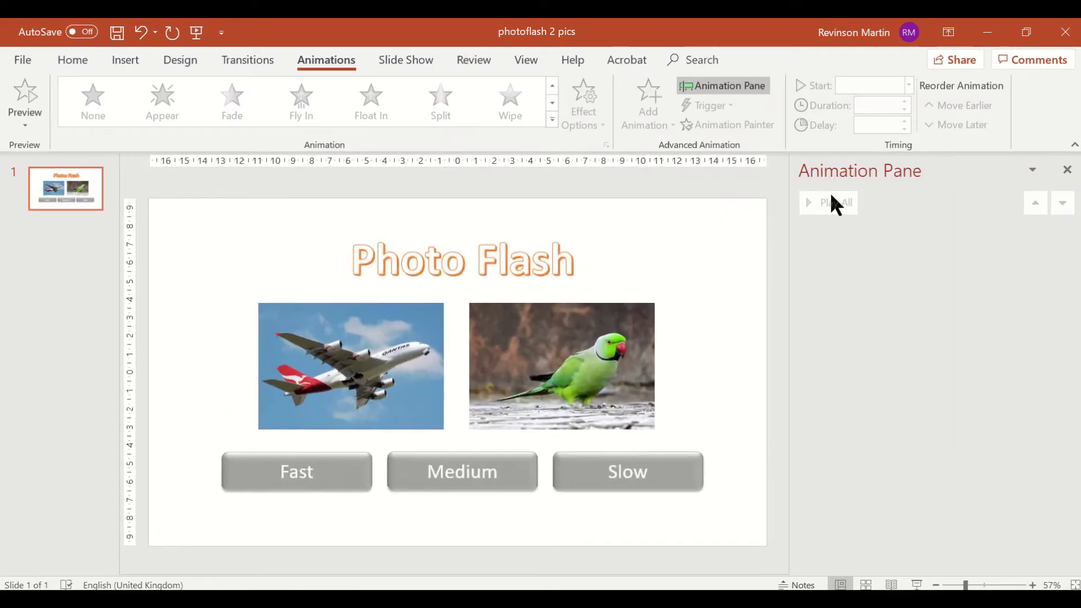
Step: Apply a Fade entrance animation to the airplane picture and set its duration to 00.25
{"action": "left_click", "coordinate": [397, 355]}
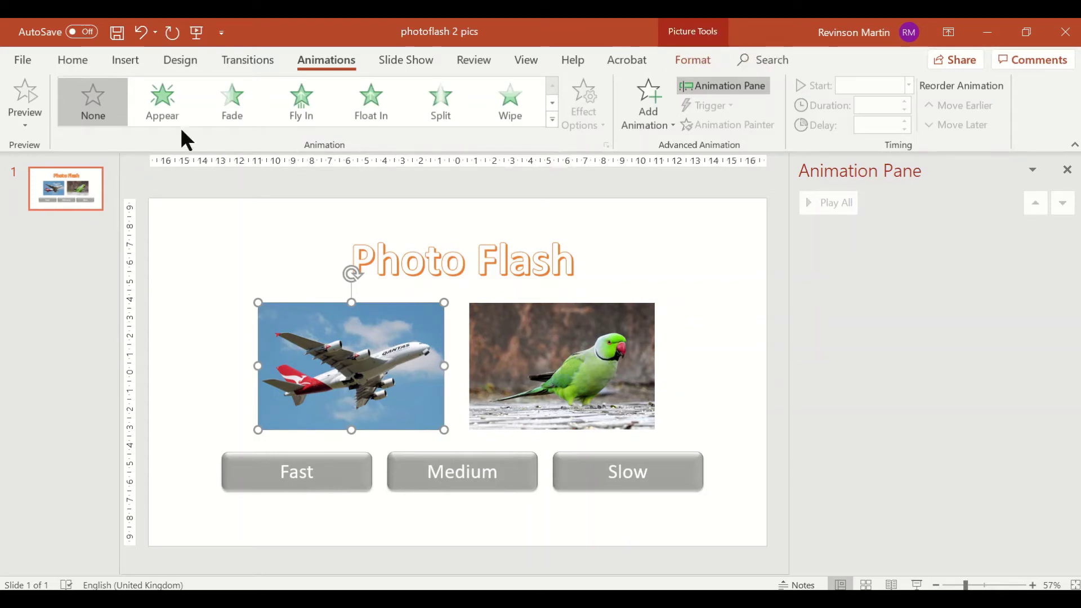
{"action": "left_click", "coordinate": [231, 109]}
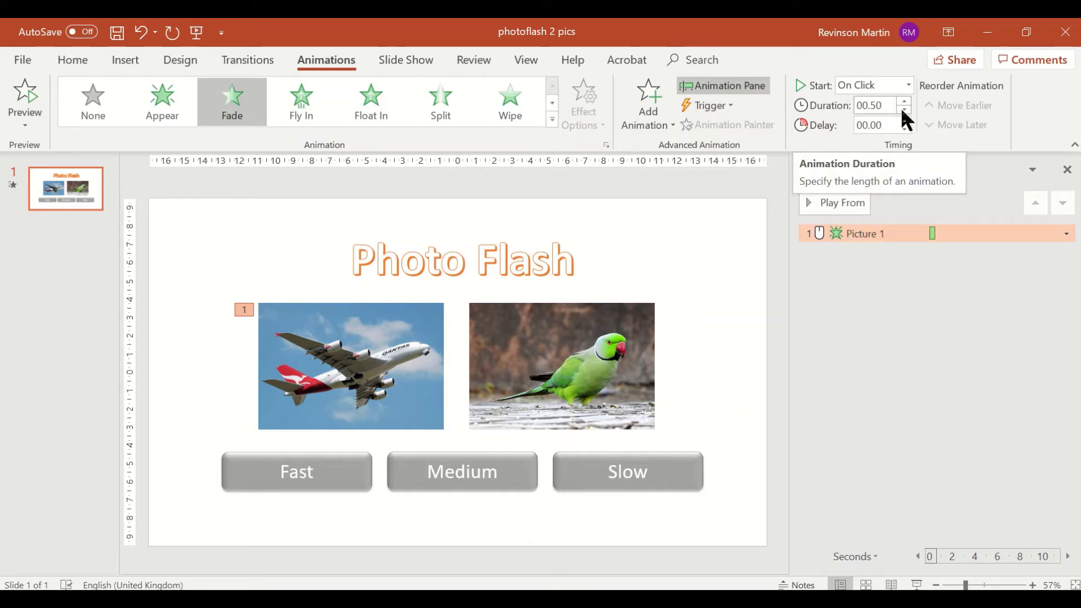
{"action": "left_click", "coordinate": [904, 110]}
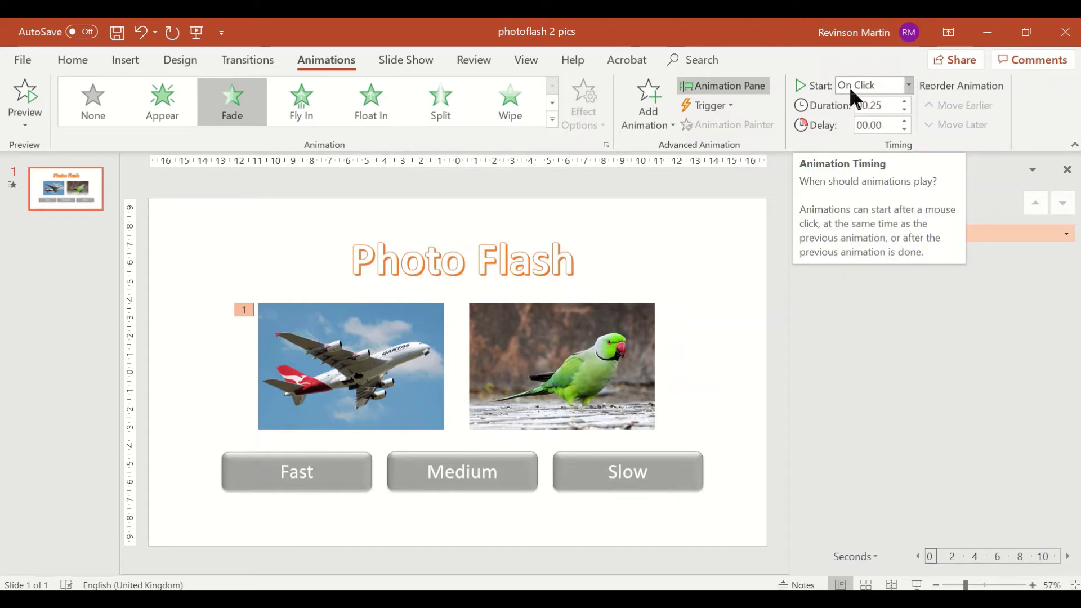
Step: Make the airplane picture's Fade entrance trigger on click of the fast button
{"action": "left_click", "coordinate": [722, 105]}
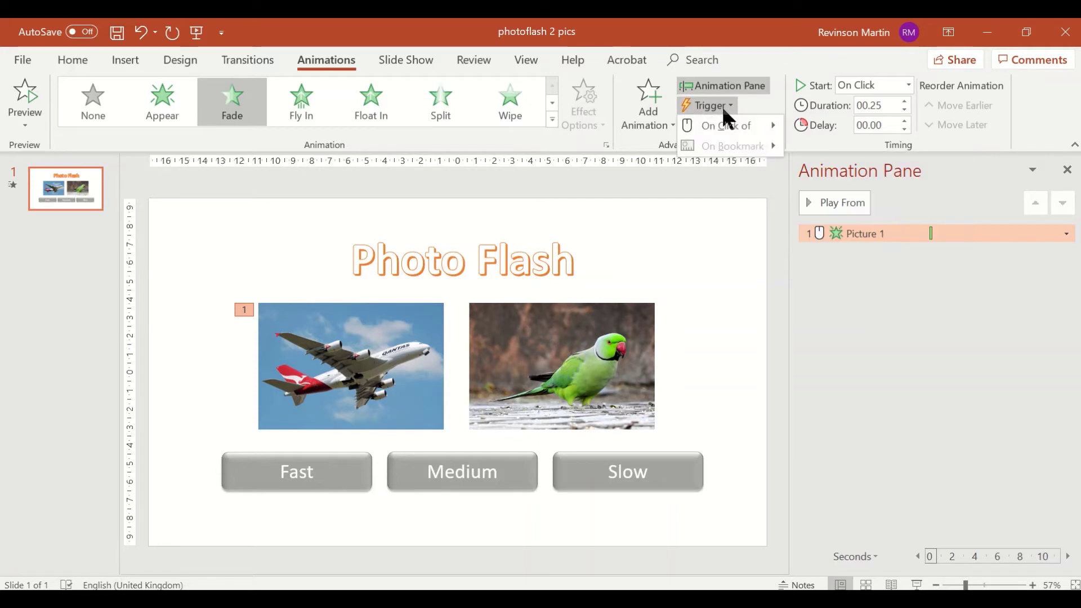
{"action": "mouse_move", "coordinate": [732, 132]}
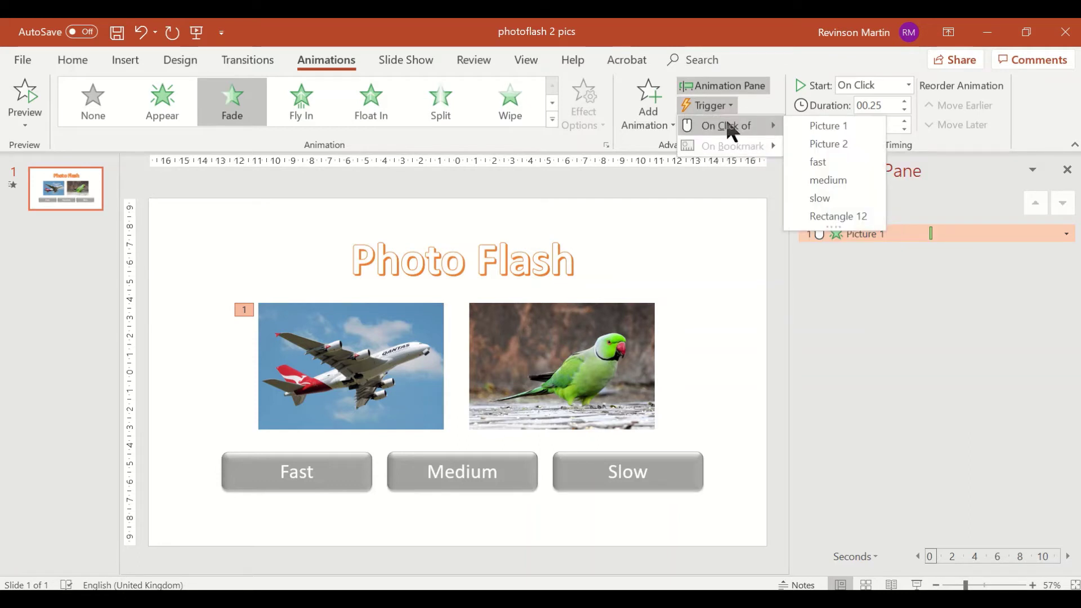
{"action": "left_click", "coordinate": [818, 163]}
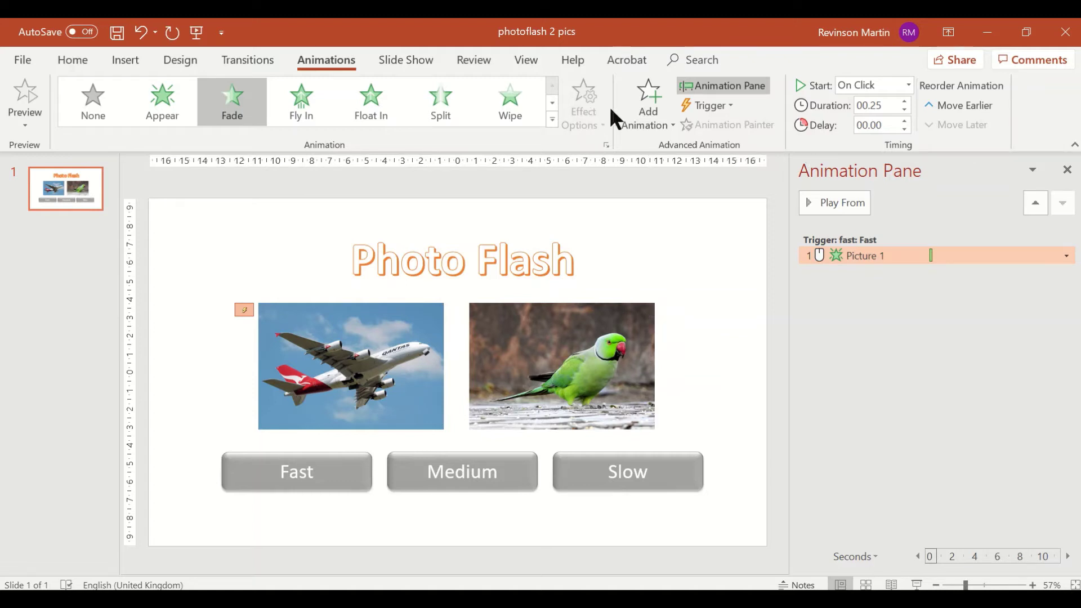
Step: Add a Fade exit animation to the airplane picture alongside its entrance effect
{"action": "left_click", "coordinate": [645, 117]}
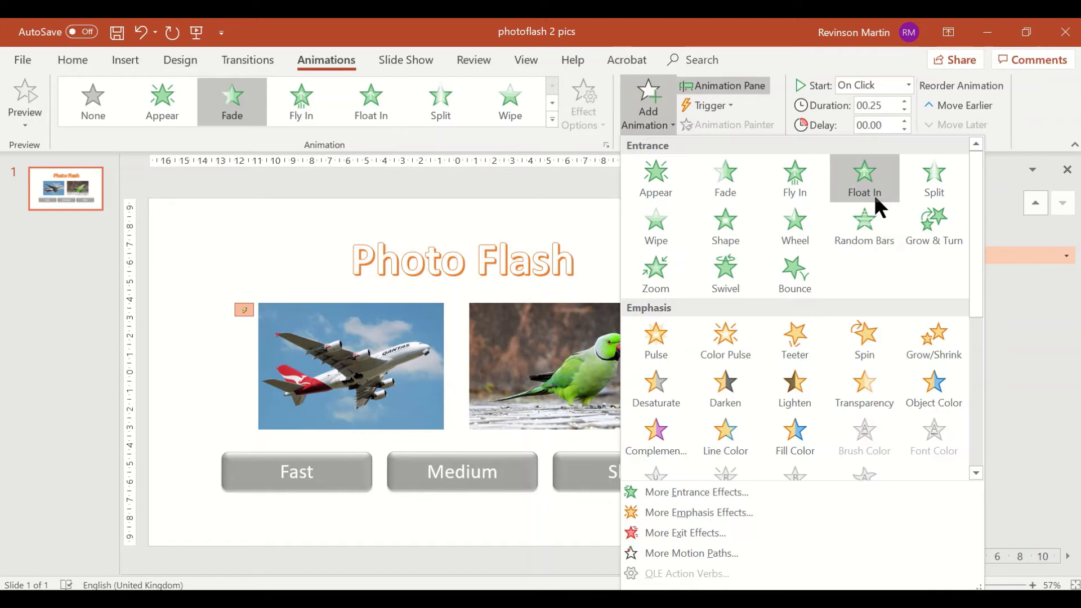
{"action": "left_click_drag", "start_coordinate": [975, 221], "coordinate": [972, 319]}
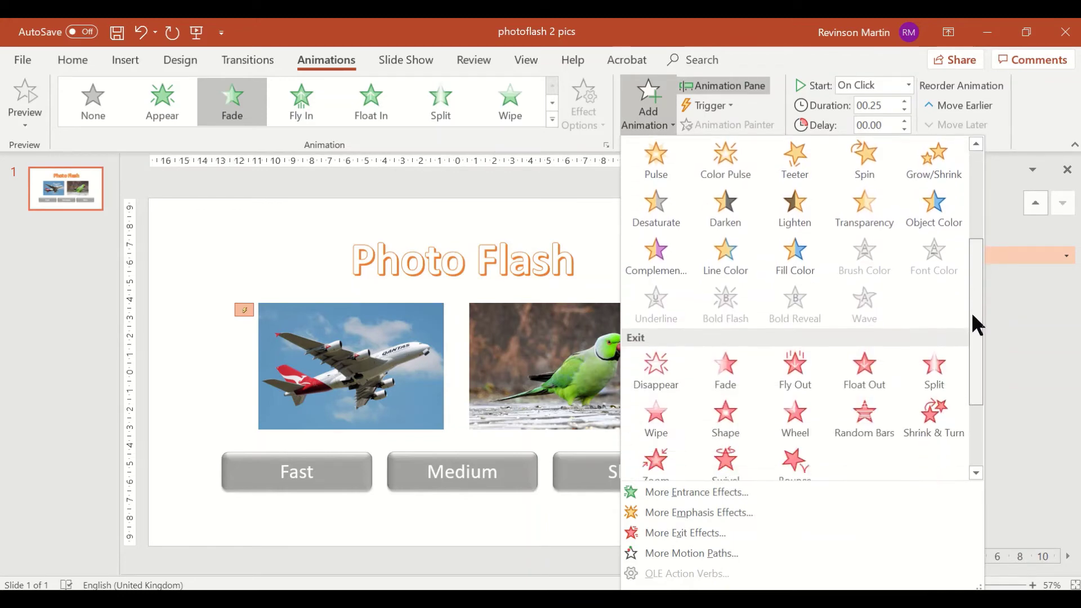
{"action": "left_click", "coordinate": [729, 372]}
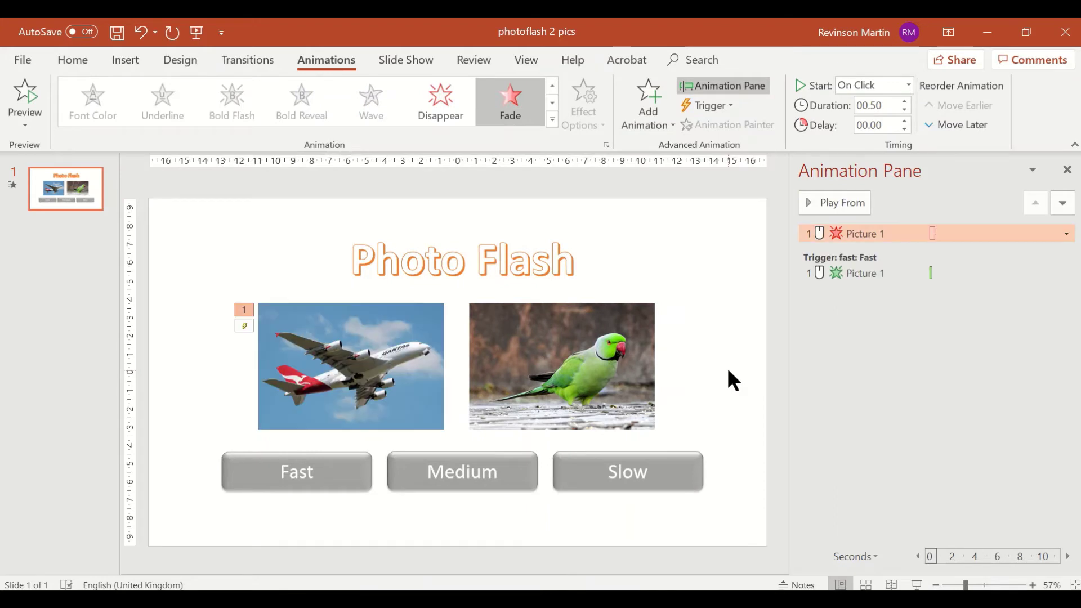
Step: Make the airplane picture's Fade exit trigger on click of the fast button
{"action": "left_click", "coordinate": [707, 107]}
{"action": "mouse_move", "coordinate": [725, 128]}
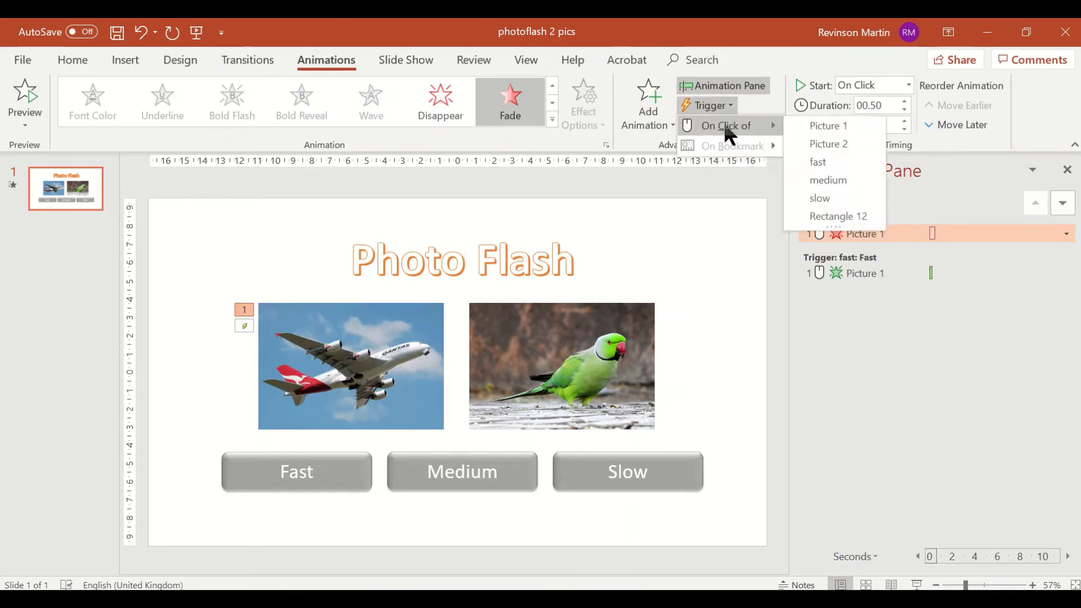
{"action": "left_click", "coordinate": [820, 164]}
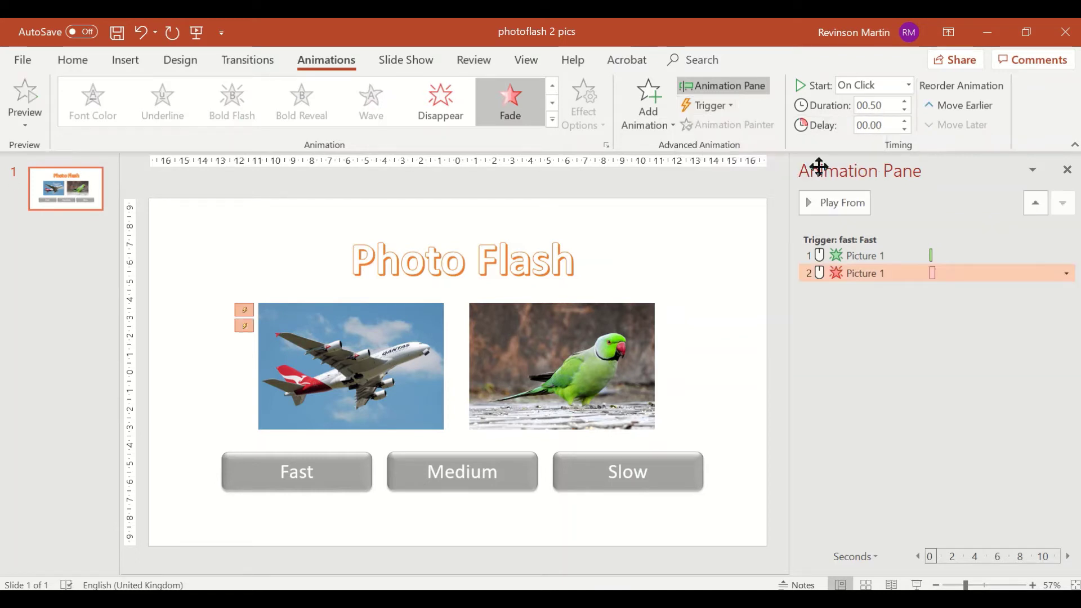
Step: Set the airplane picture's Fade exit to start After Previous with a duration of 00.25, and check both airplane effects' timing
{"action": "left_click", "coordinate": [846, 86]}
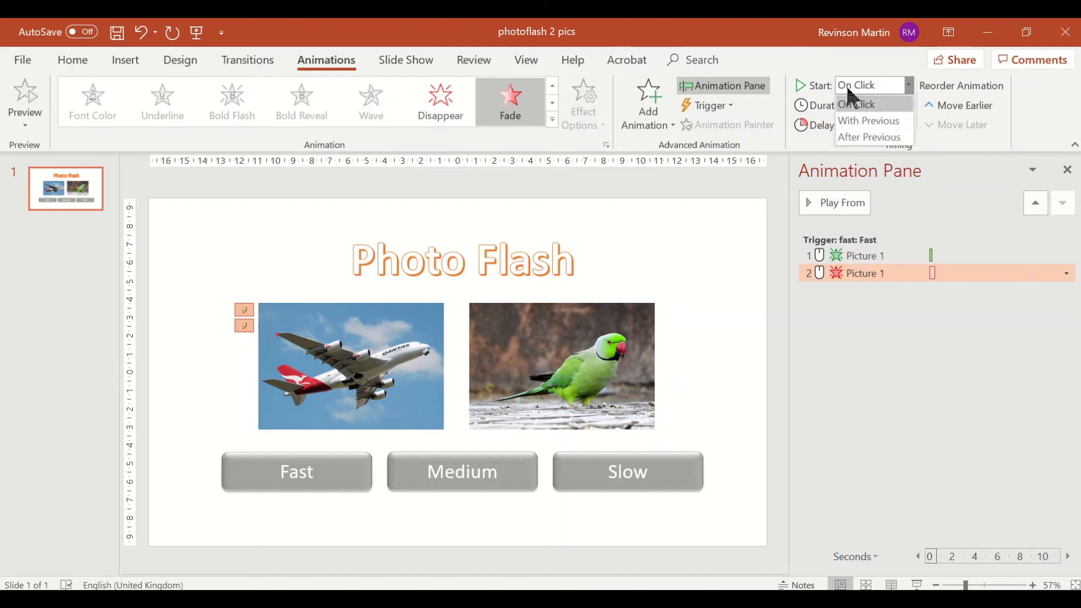
{"action": "left_click", "coordinate": [849, 137]}
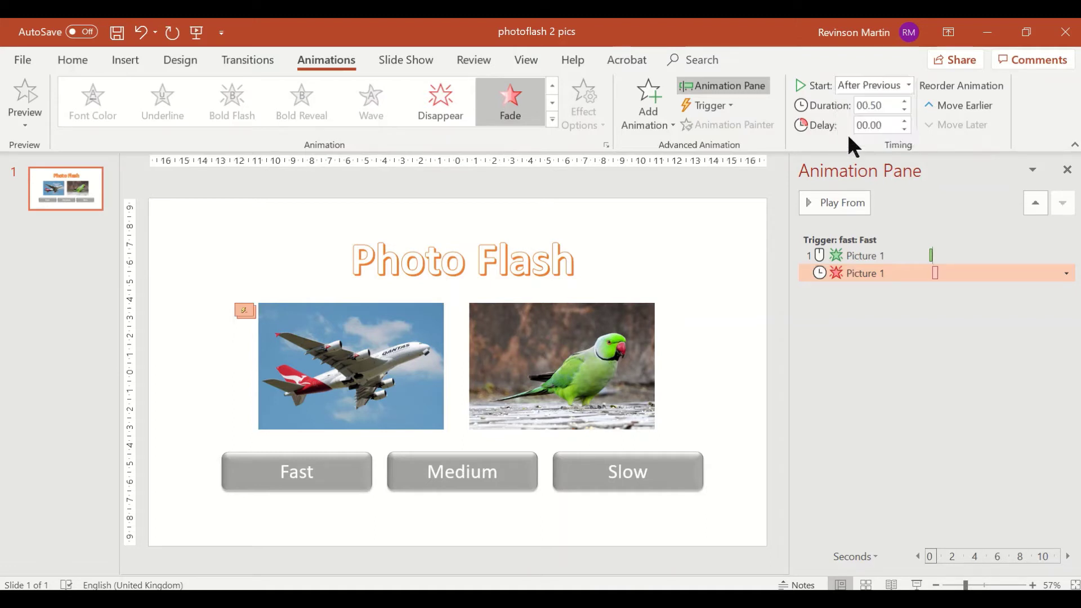
{"action": "left_click", "coordinate": [903, 111]}
{"action": "left_click", "coordinate": [402, 365]}
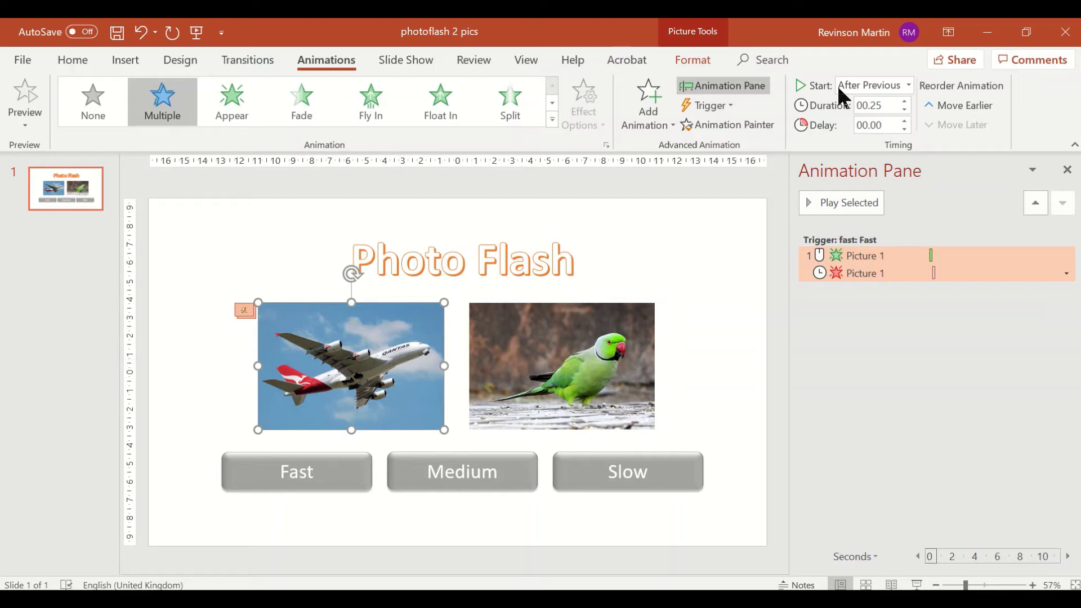
{"action": "left_click", "coordinate": [839, 255]}
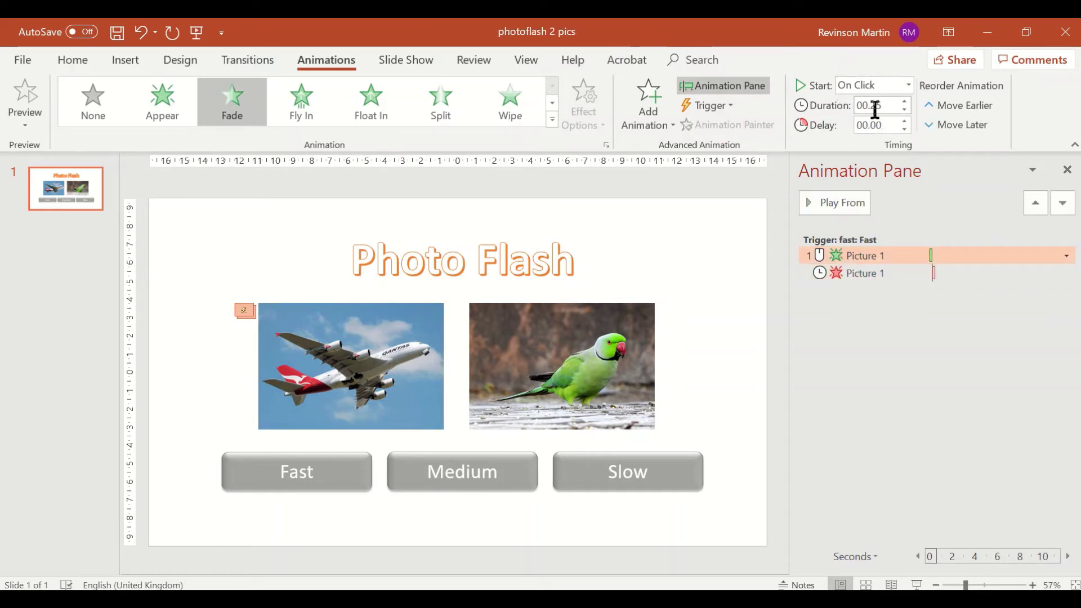
{"action": "left_click", "coordinate": [860, 275]}
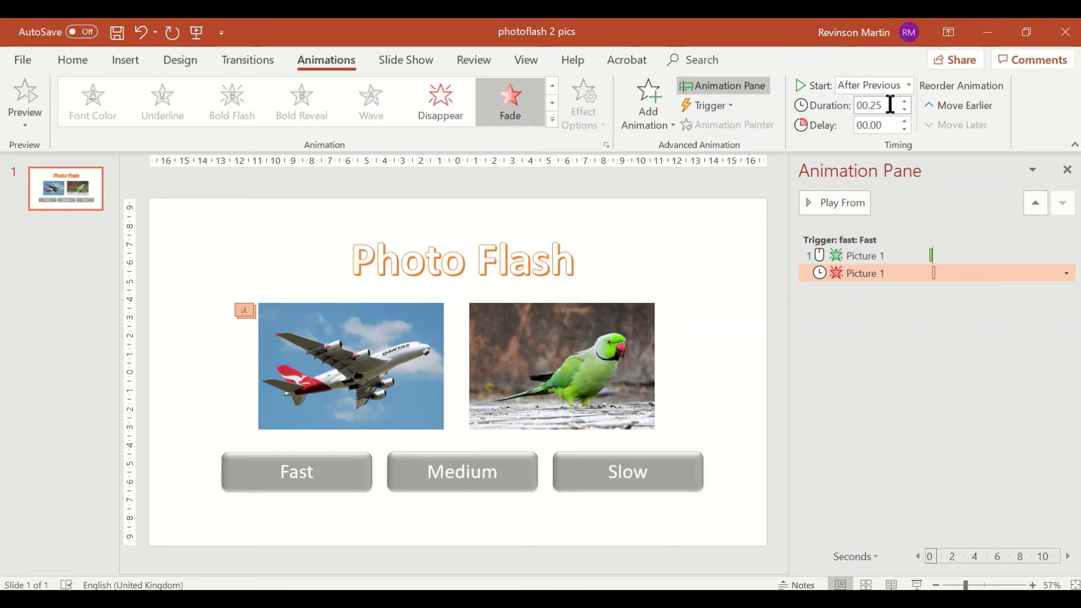
Step: Apply a Fade entrance animation to the parrot picture, starting After Previous with a duration of 00.25
{"action": "left_click", "coordinate": [623, 337]}
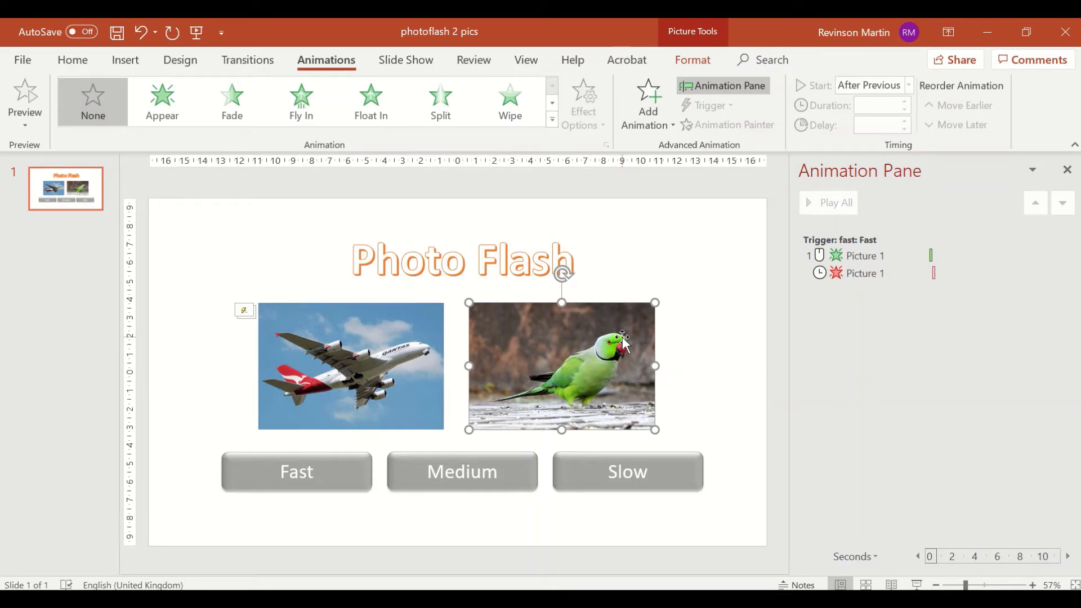
{"action": "left_click", "coordinate": [233, 105]}
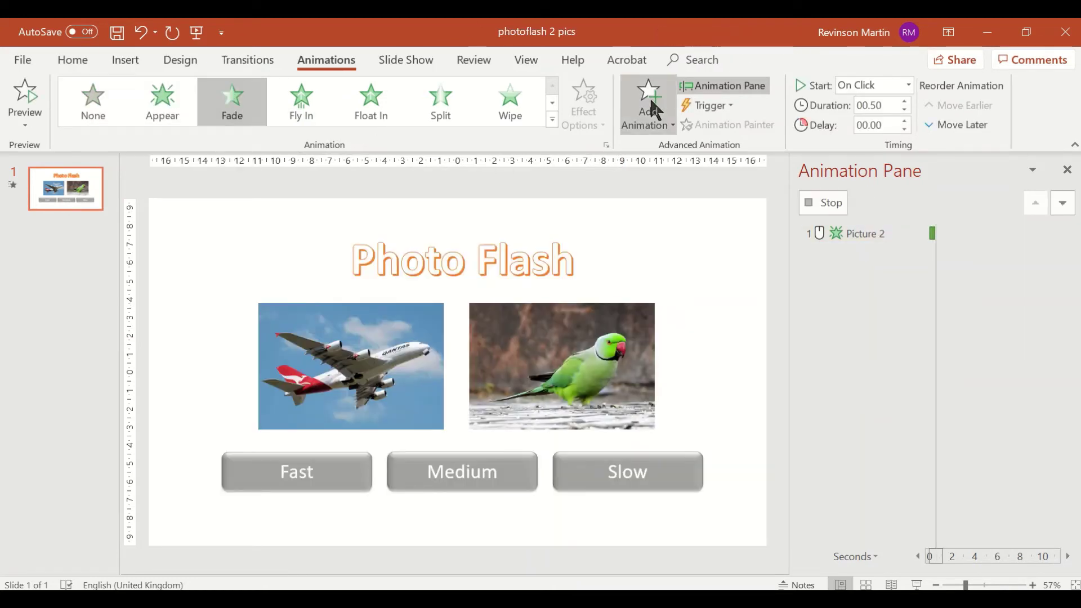
{"action": "left_click", "coordinate": [846, 86]}
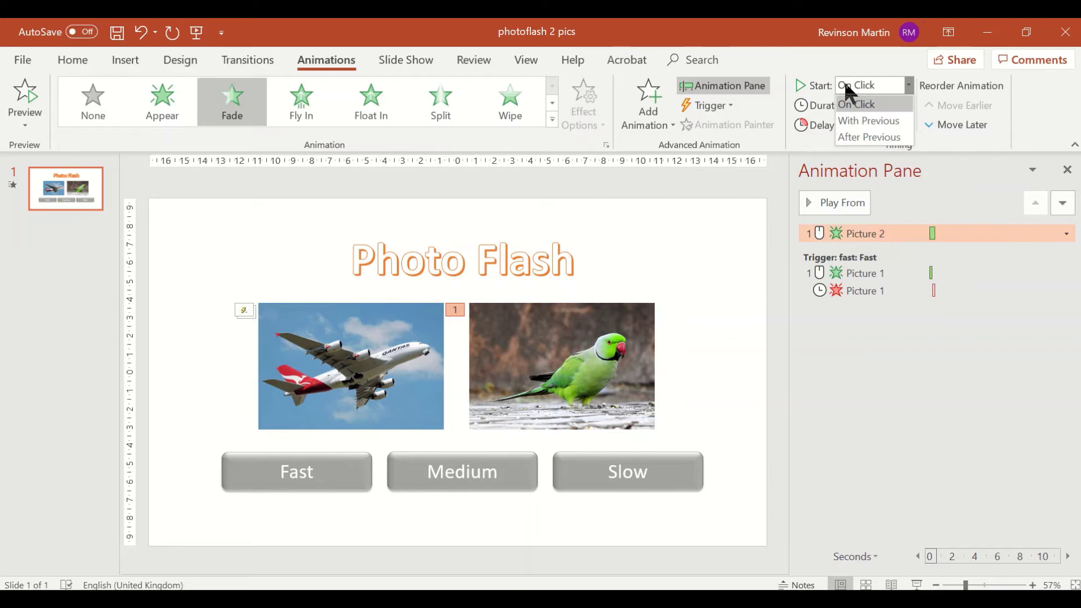
{"action": "left_click", "coordinate": [853, 137]}
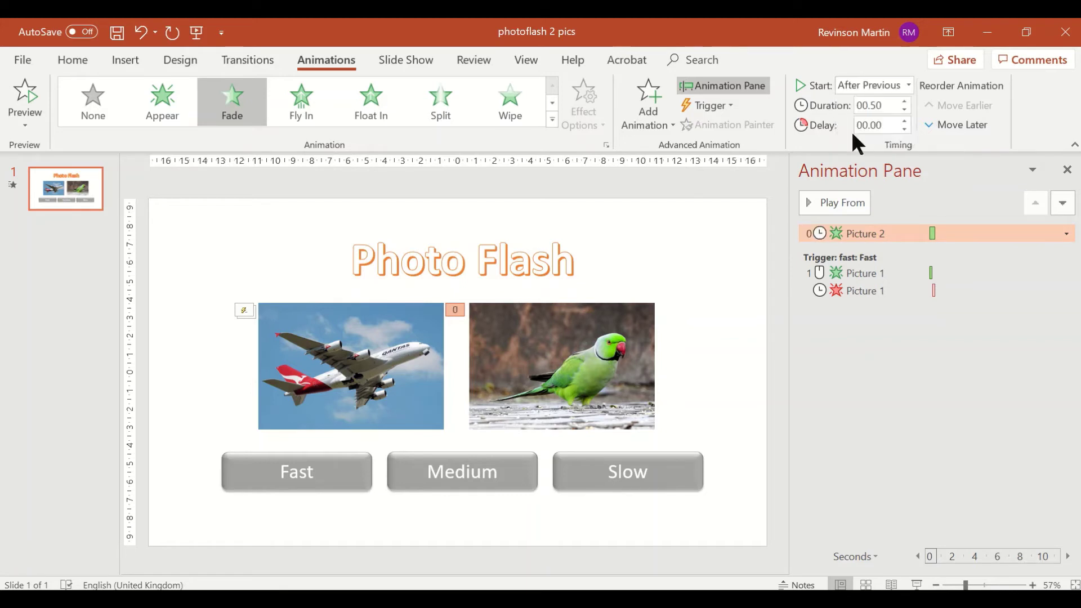
{"action": "left_click", "coordinate": [905, 111]}
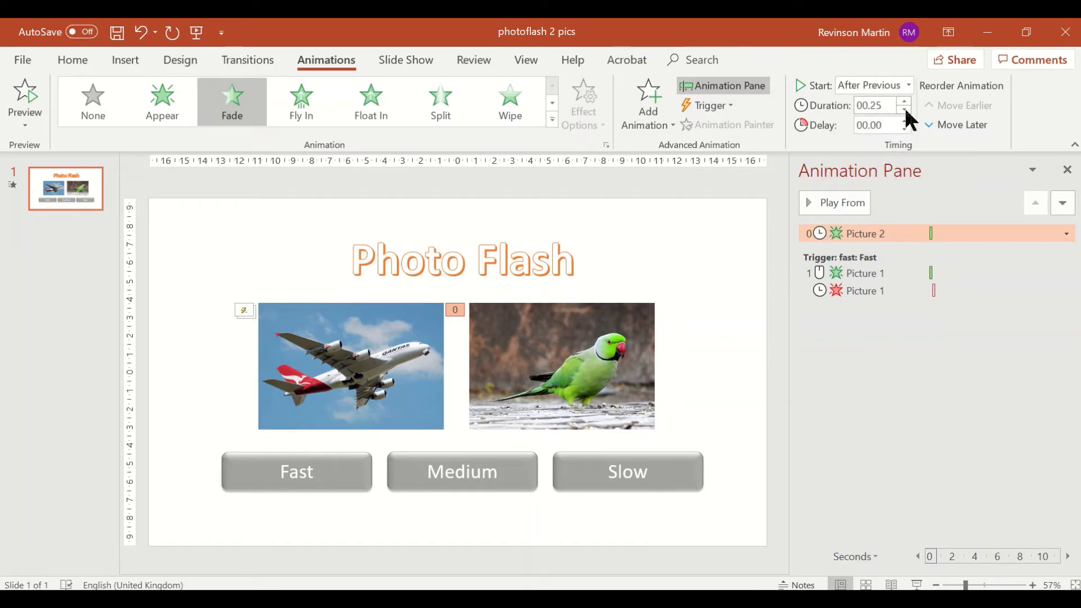
Step: Make the parrot picture's Fade entrance trigger on click of the fast button
{"action": "left_click", "coordinate": [717, 105]}
{"action": "mouse_move", "coordinate": [725, 125]}
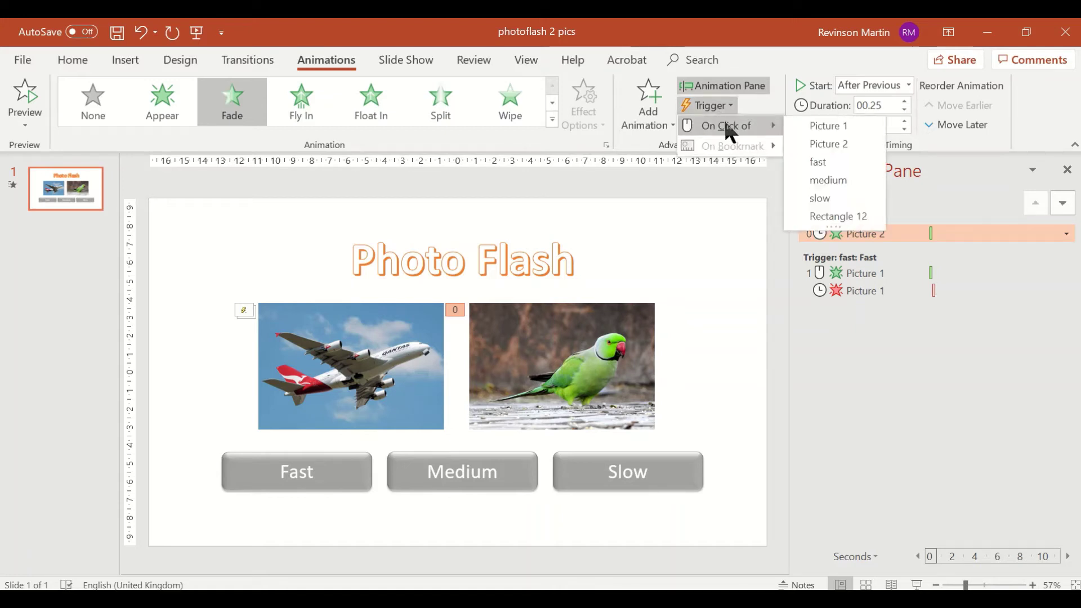
{"action": "left_click", "coordinate": [817, 163]}
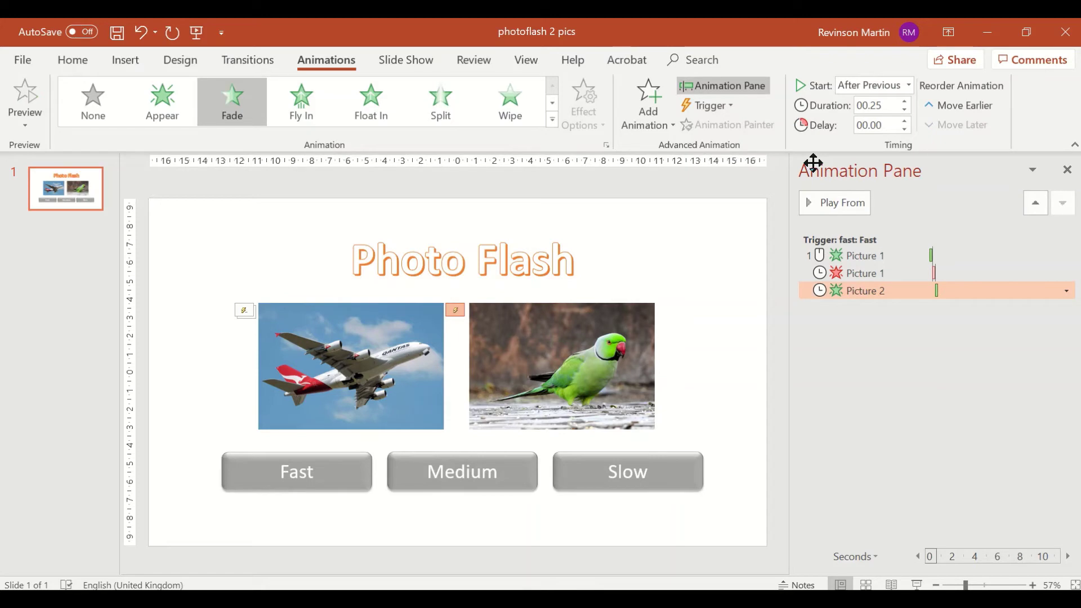
Step: Add a Fade exit animation to the parrot picture and trigger it on click of the fast button
{"action": "left_click", "coordinate": [647, 118]}
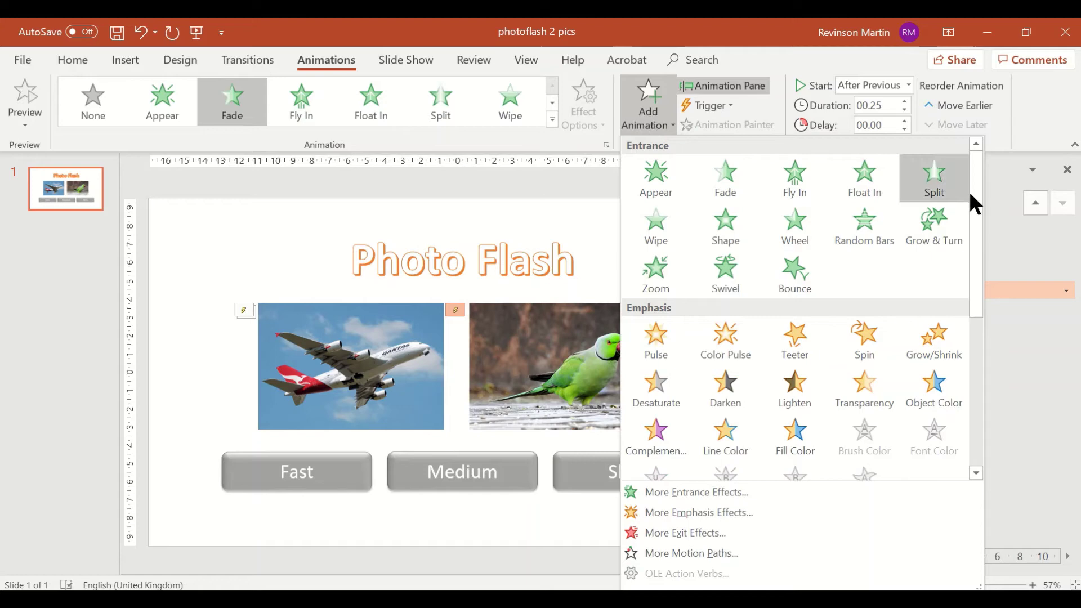
{"action": "left_click_drag", "start_coordinate": [974, 192], "coordinate": [983, 301]}
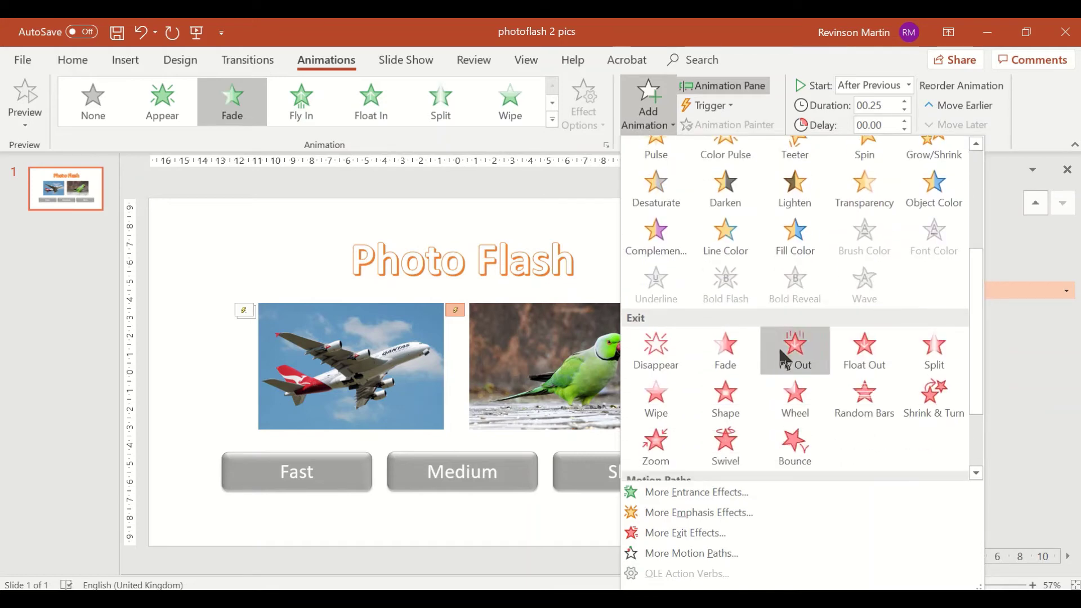
{"action": "left_click", "coordinate": [726, 353]}
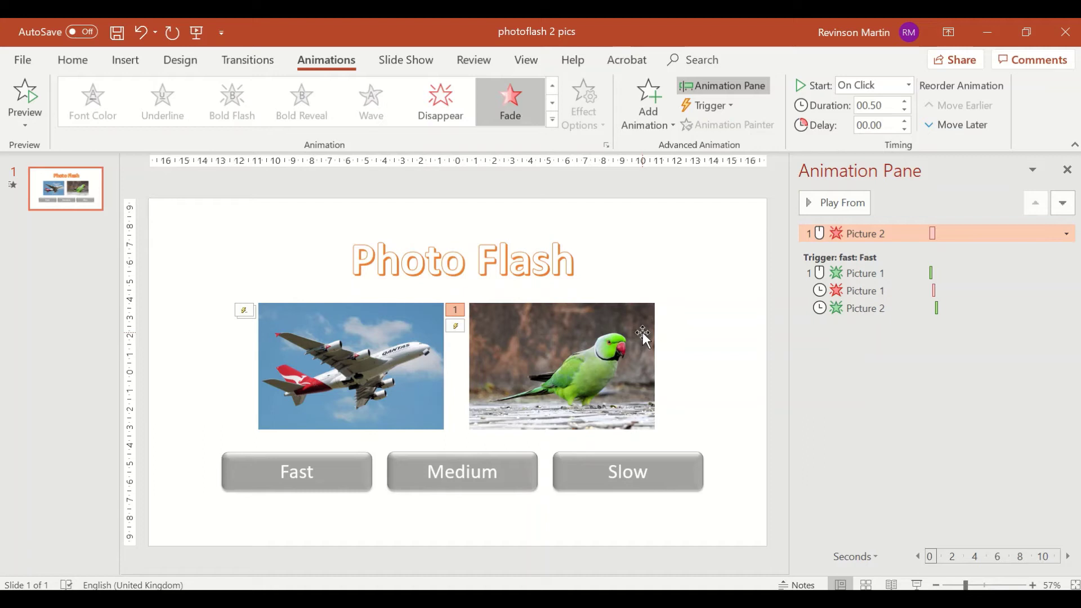
{"action": "left_click", "coordinate": [724, 105]}
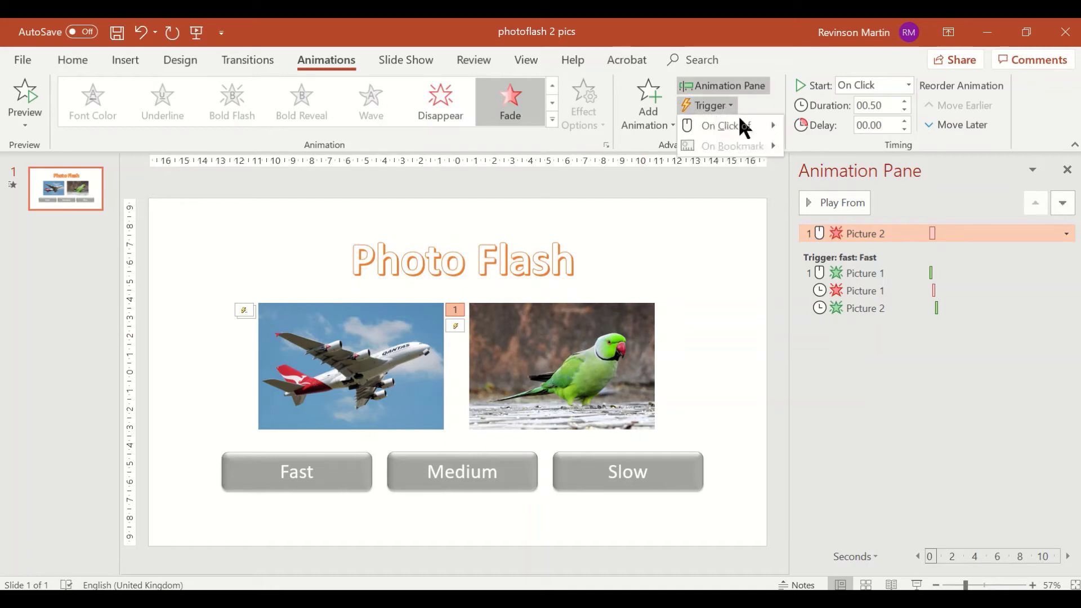
{"action": "mouse_move", "coordinate": [743, 126]}
{"action": "left_click", "coordinate": [818, 162]}
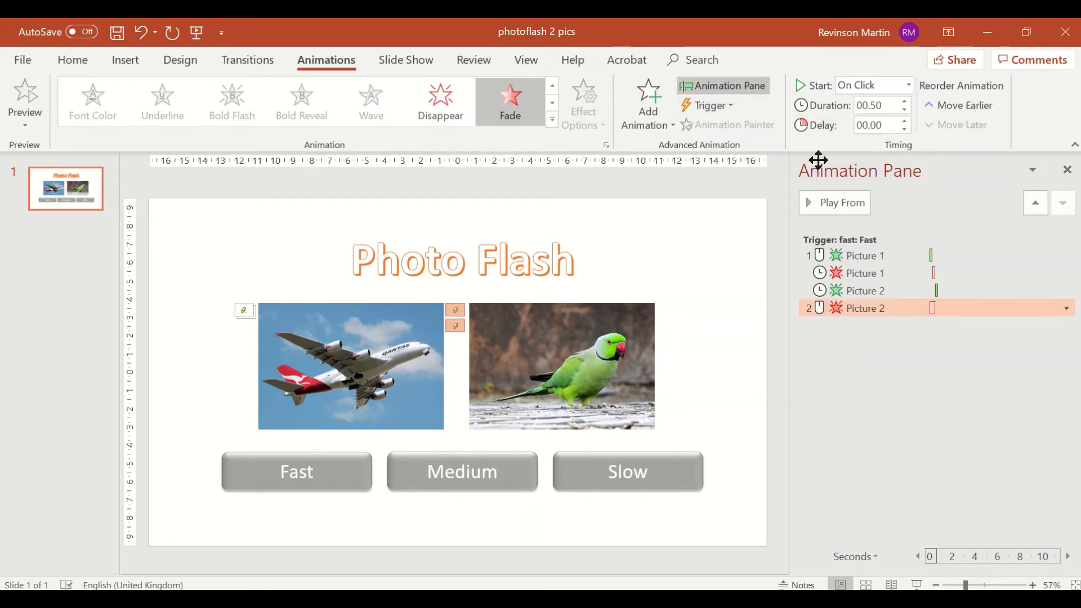
Step: Set the parrot picture's Fade exit to start After Previous with a duration of 00.25
{"action": "left_click", "coordinate": [903, 84]}
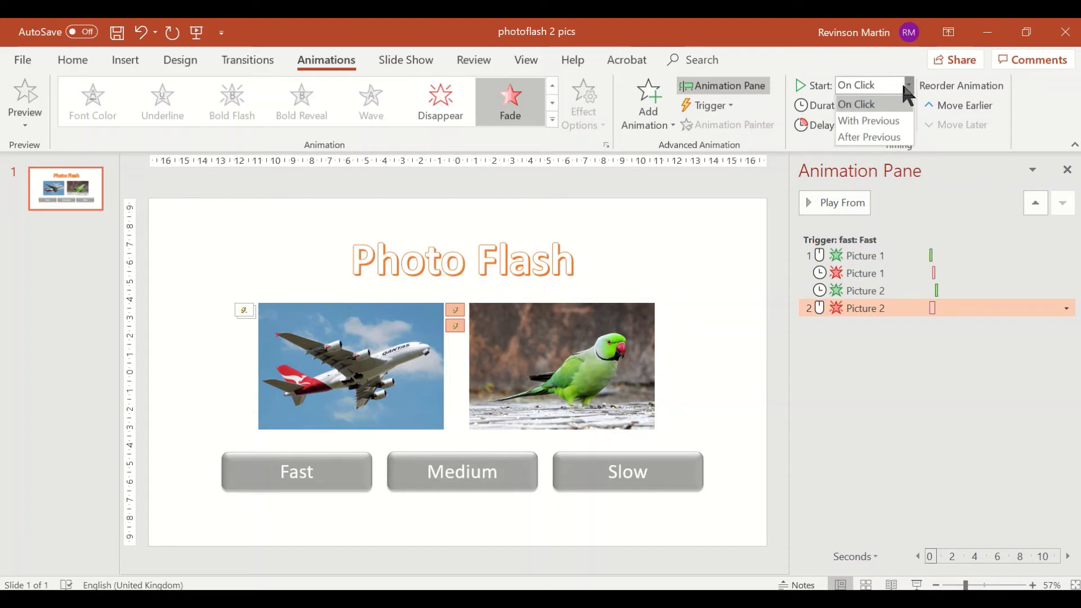
{"action": "left_click", "coordinate": [885, 137]}
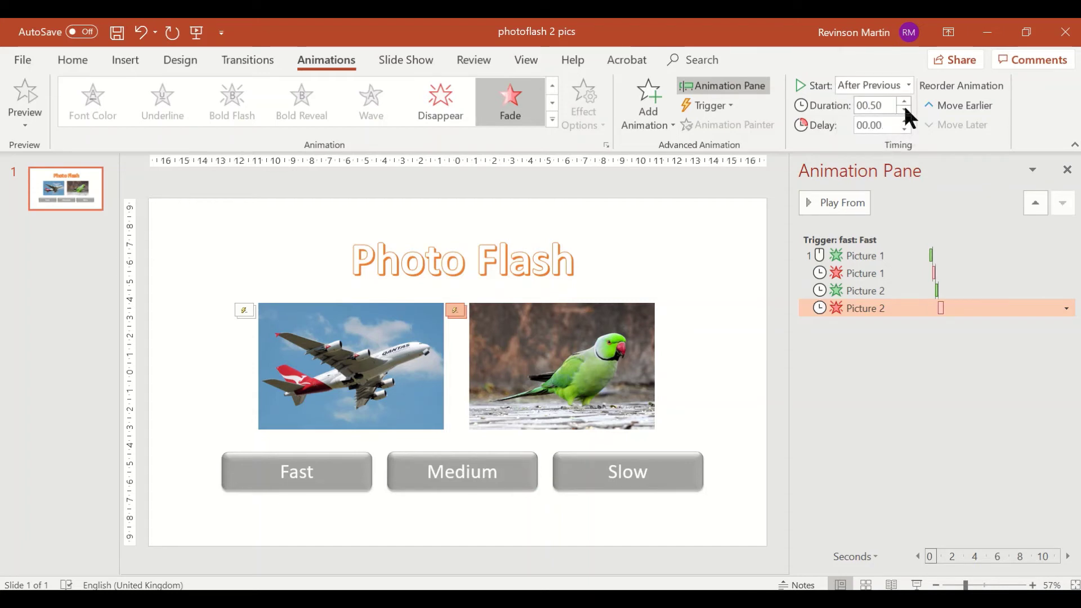
{"action": "left_click", "coordinate": [904, 108]}
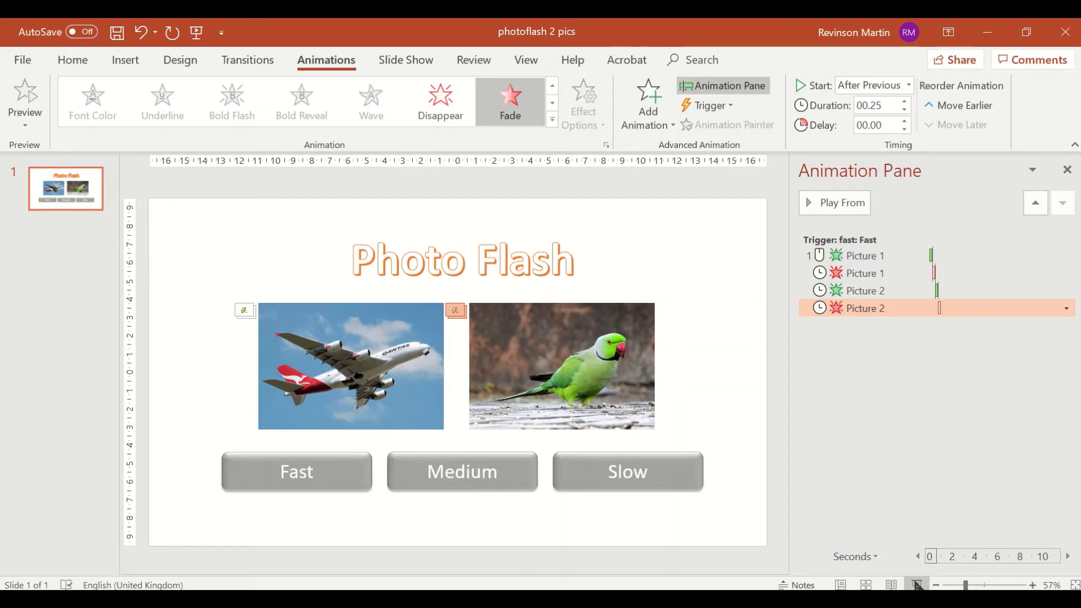
Step: Run the slide show from the current slide to preview the Fast button's animations, and return to editing with nothing selected
{"action": "left_click", "coordinate": [917, 586]}
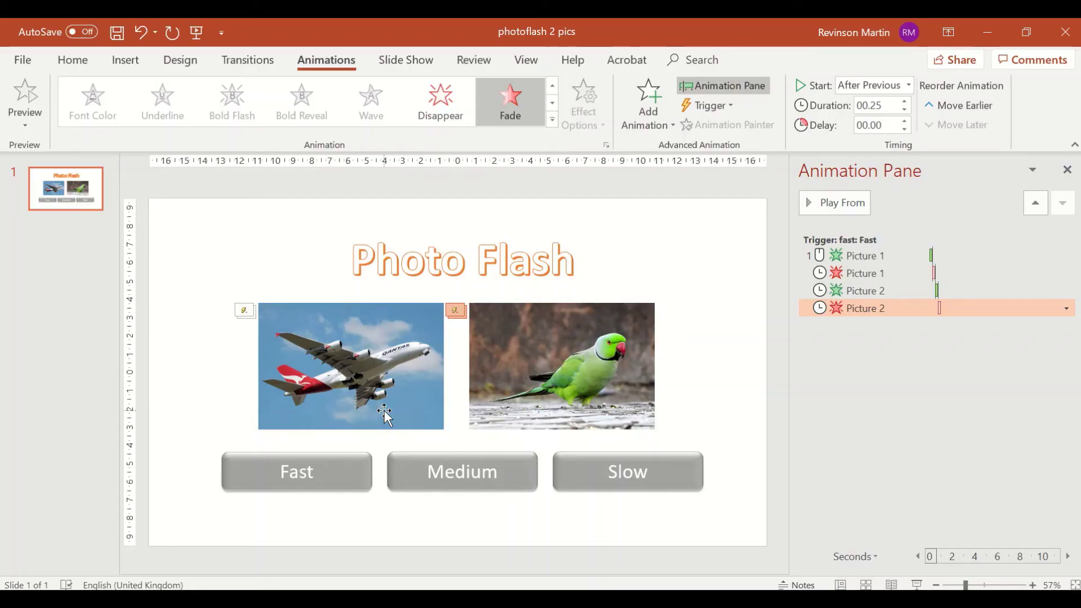
{"action": "left_click", "coordinate": [176, 282]}
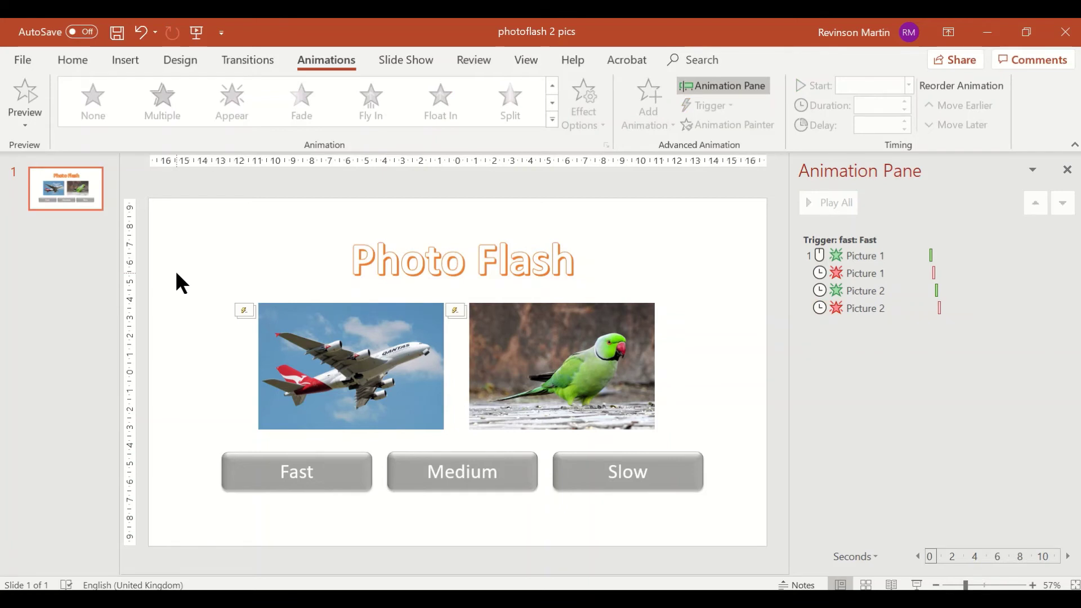
Step: Add another Fade entrance animation to the airplane picture and trigger it on click of the medium button
{"action": "left_click", "coordinate": [352, 369]}
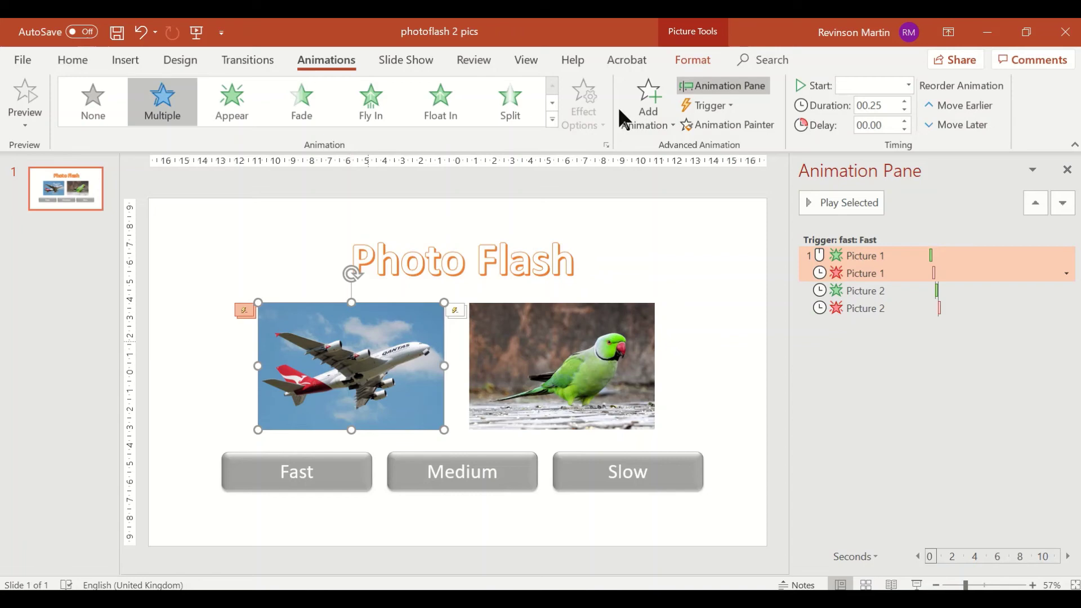
{"action": "left_click", "coordinate": [642, 121]}
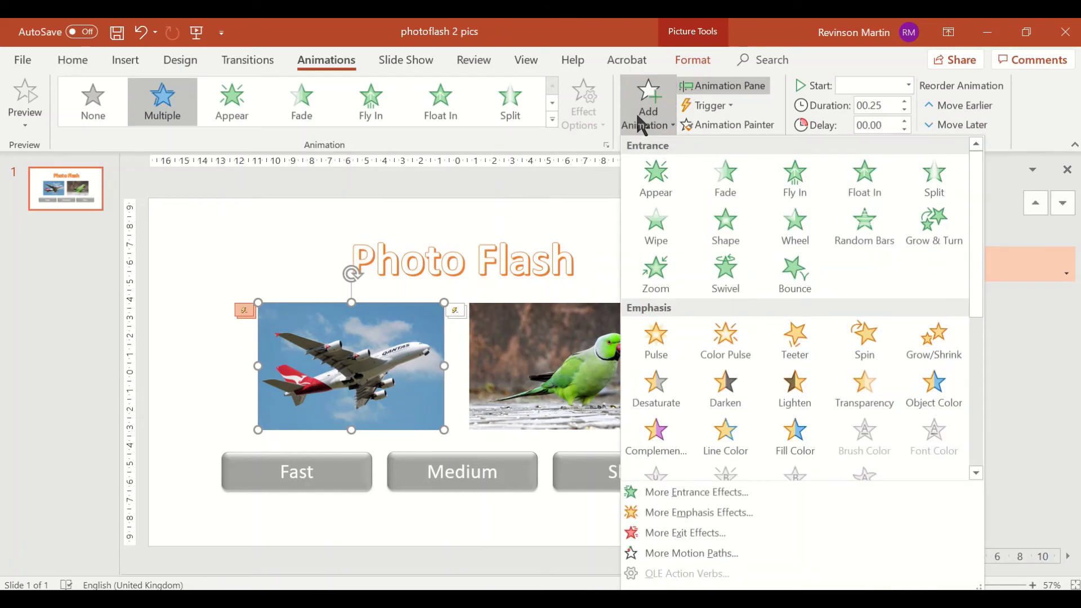
{"action": "left_click", "coordinate": [726, 178]}
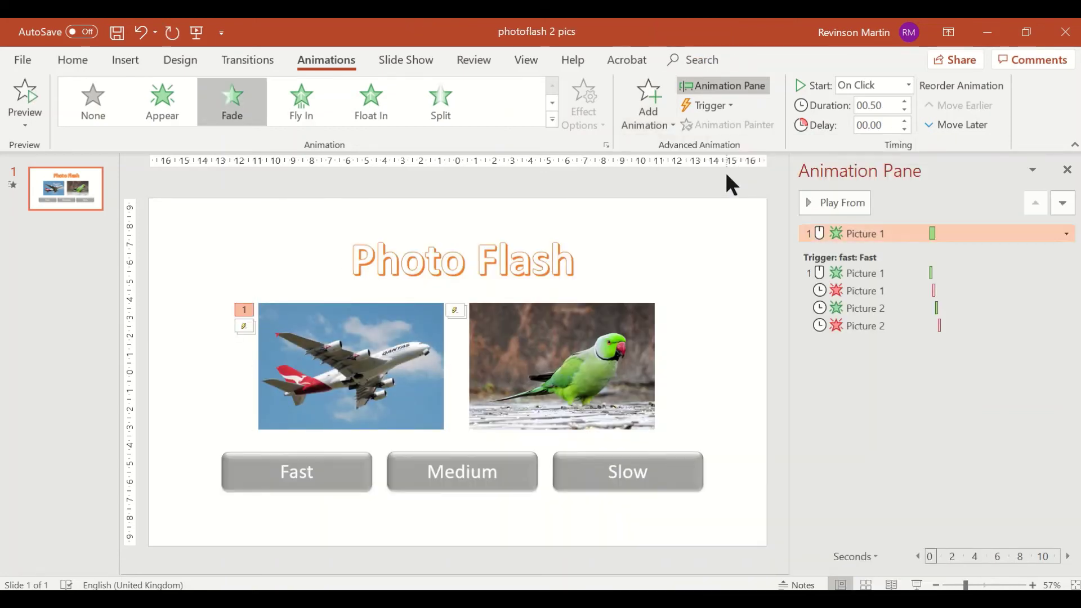
{"action": "left_click", "coordinate": [718, 104]}
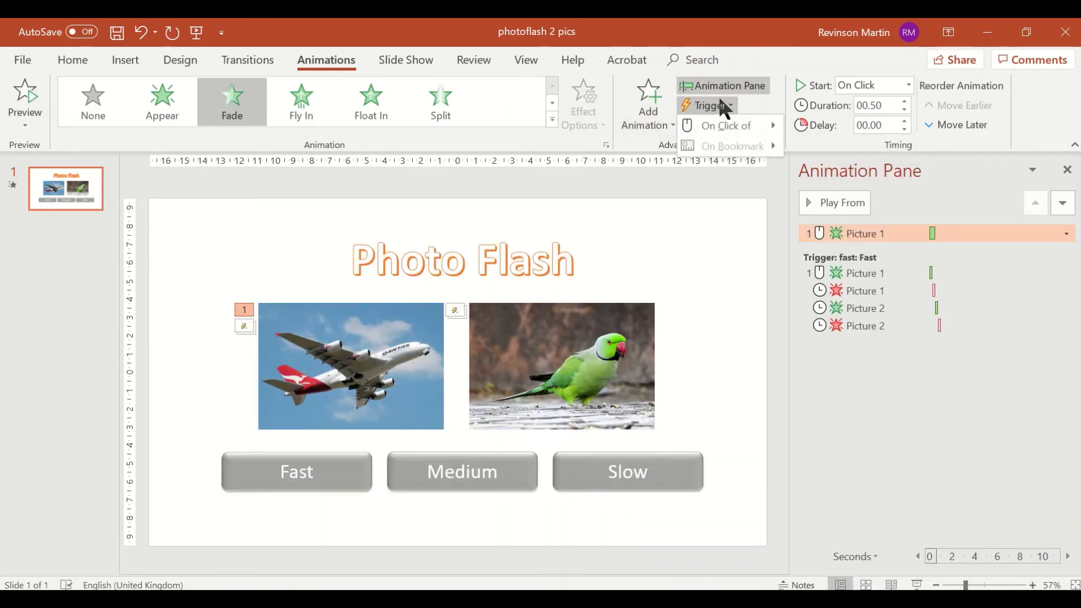
{"action": "mouse_move", "coordinate": [735, 125]}
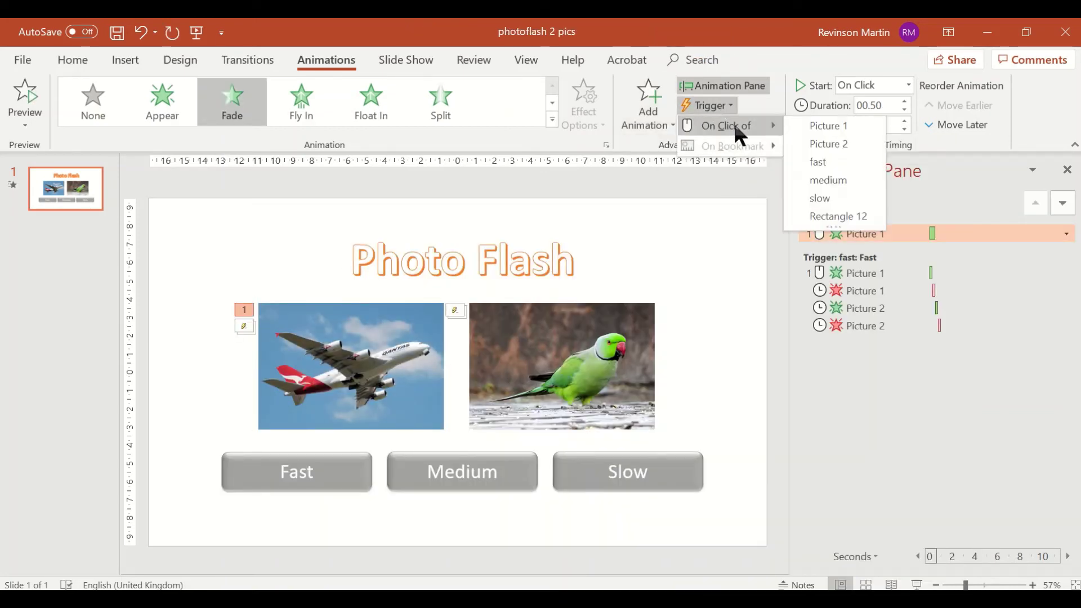
{"action": "left_click", "coordinate": [830, 180]}
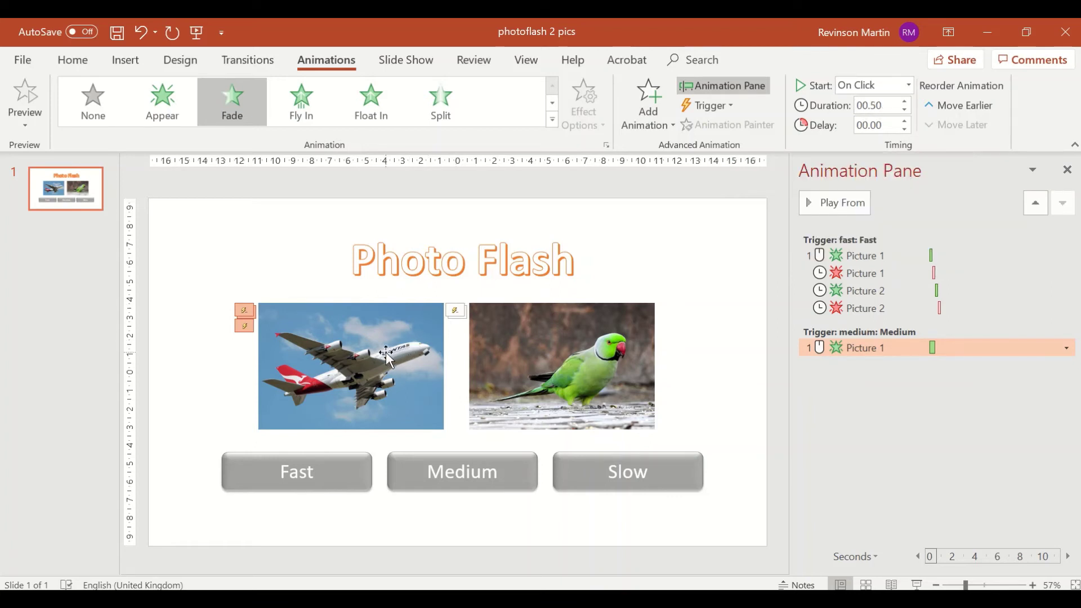
Step: Add another Fade exit animation to the airplane picture and trigger it on click of the medium button
{"action": "left_click", "coordinate": [649, 113]}
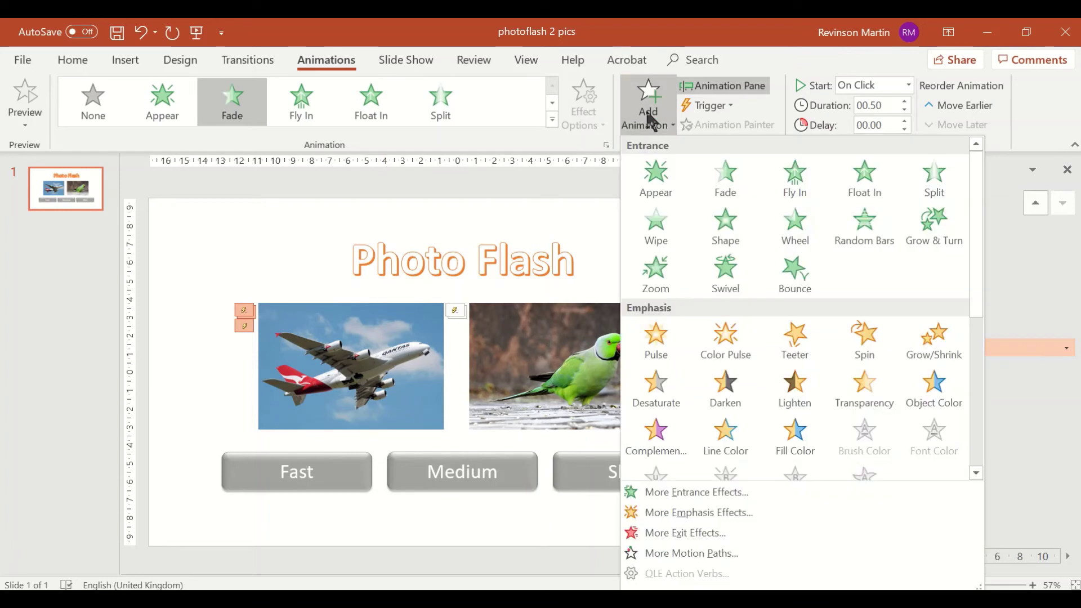
{"action": "left_click_drag", "start_coordinate": [974, 222], "coordinate": [980, 364]}
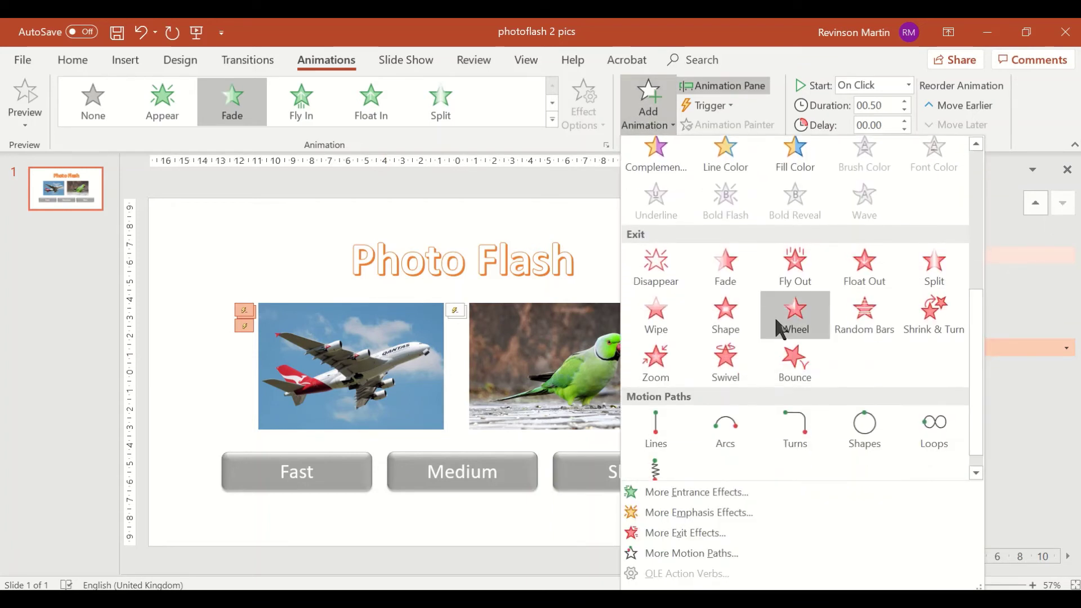
{"action": "left_click", "coordinate": [728, 269]}
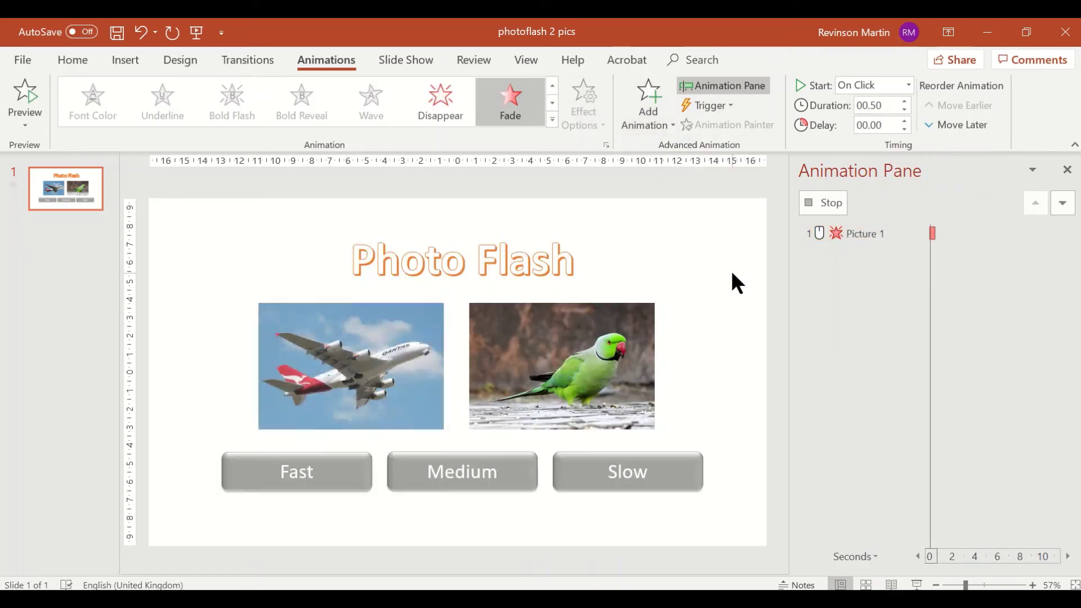
{"action": "left_click", "coordinate": [713, 104]}
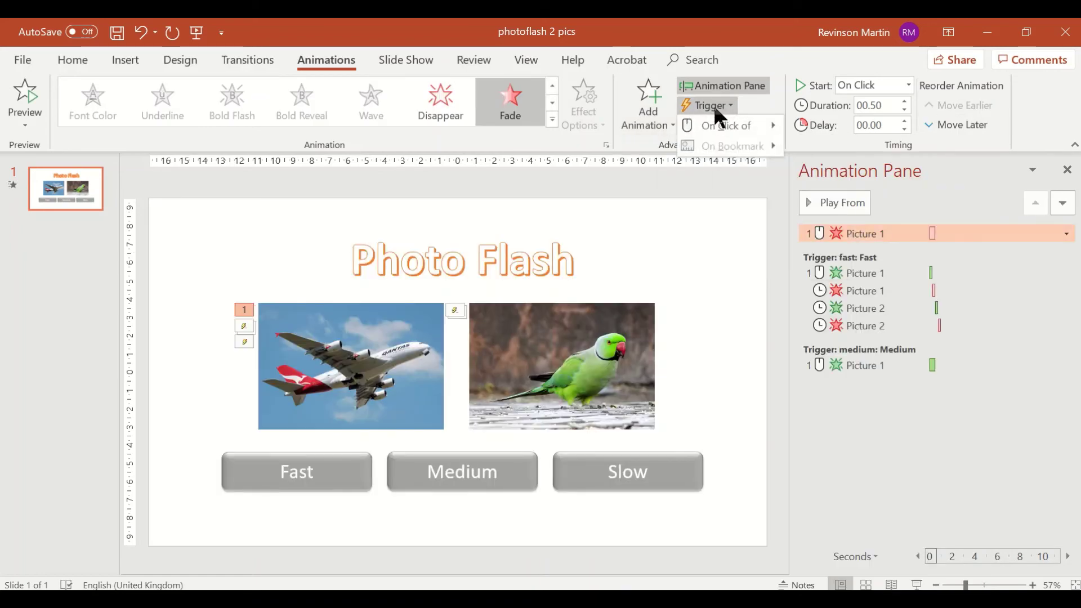
{"action": "mouse_move", "coordinate": [725, 120]}
{"action": "left_click", "coordinate": [817, 184]}
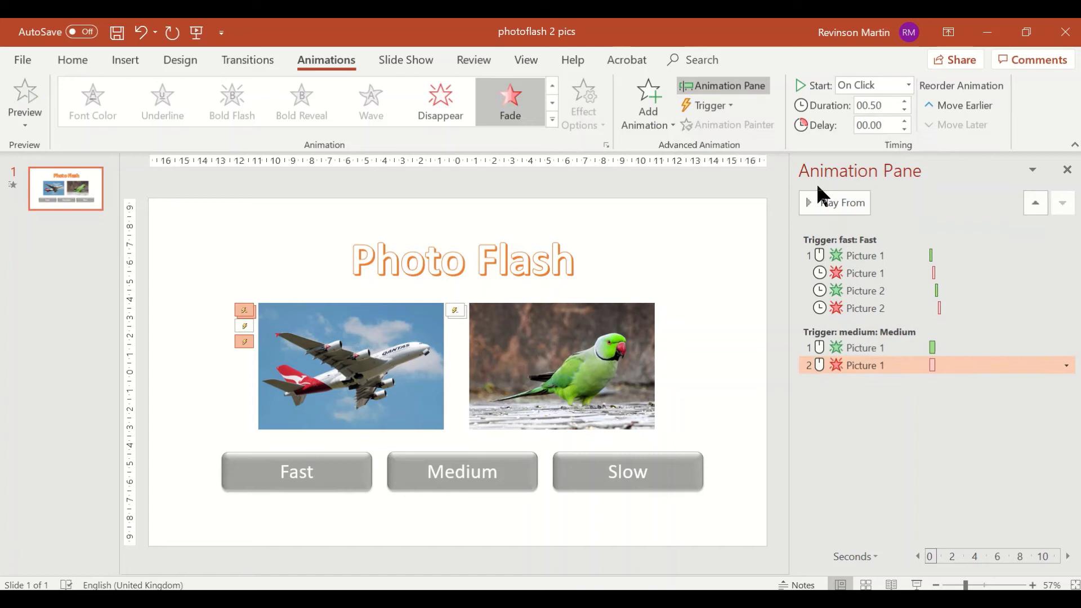
Step: Set the airplane picture's medium-triggered Fade exit to start After Previous
{"action": "left_click", "coordinate": [856, 83]}
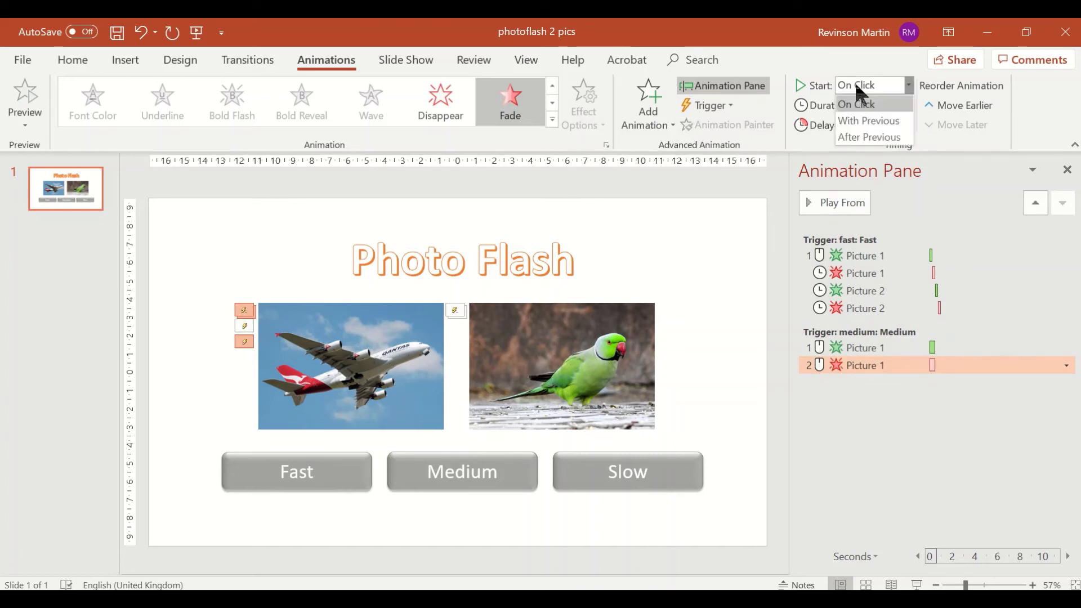
{"action": "left_click", "coordinate": [857, 139]}
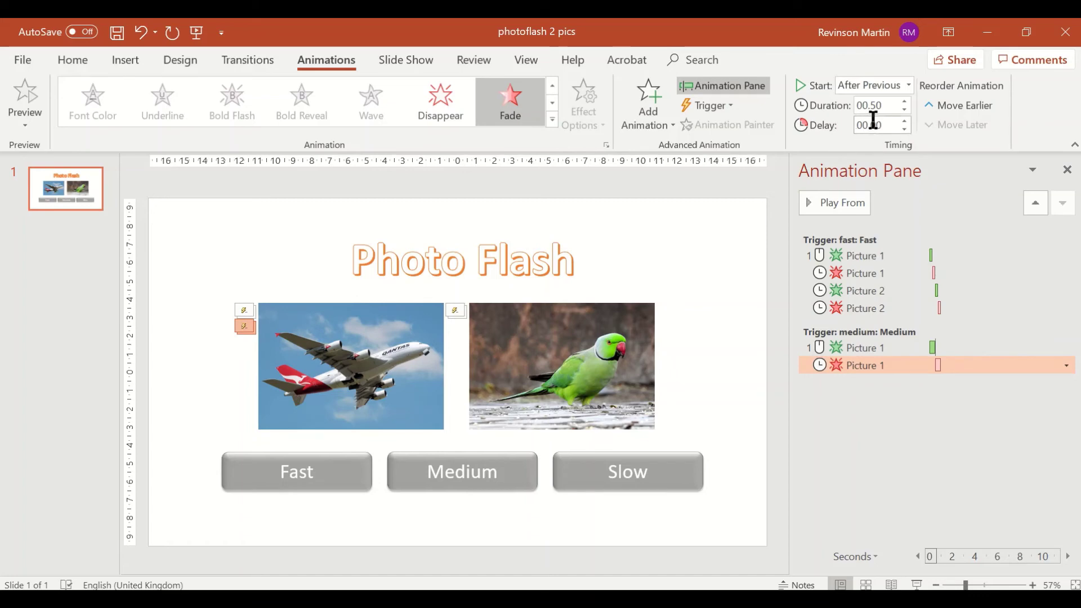
Step: Add a Fade entrance to the parrot picture, triggered on click of medium and starting After Previous
{"action": "left_click", "coordinate": [572, 352]}
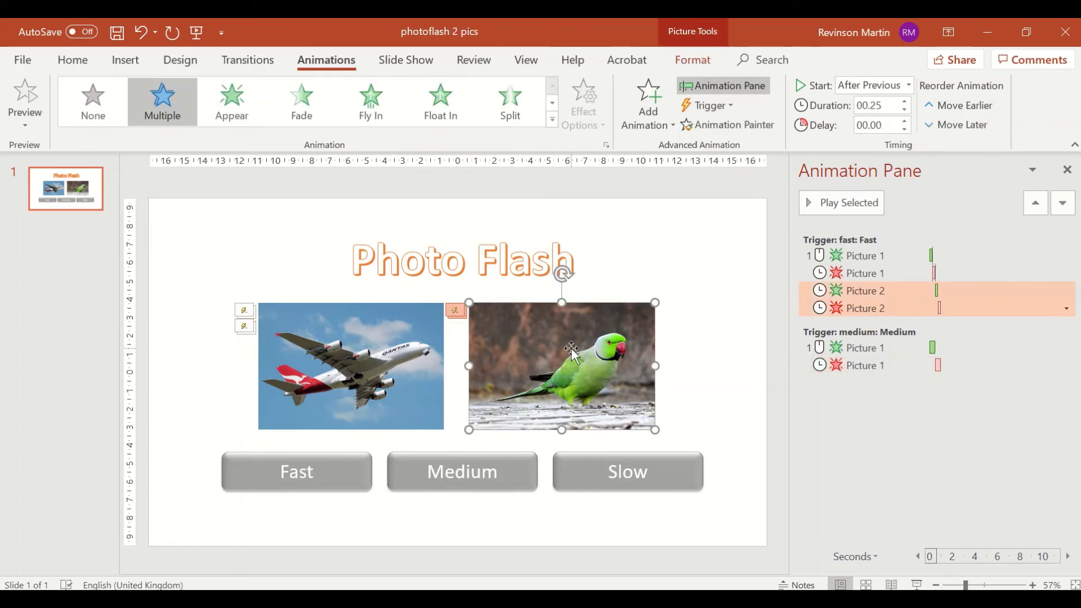
{"action": "left_click", "coordinate": [646, 131]}
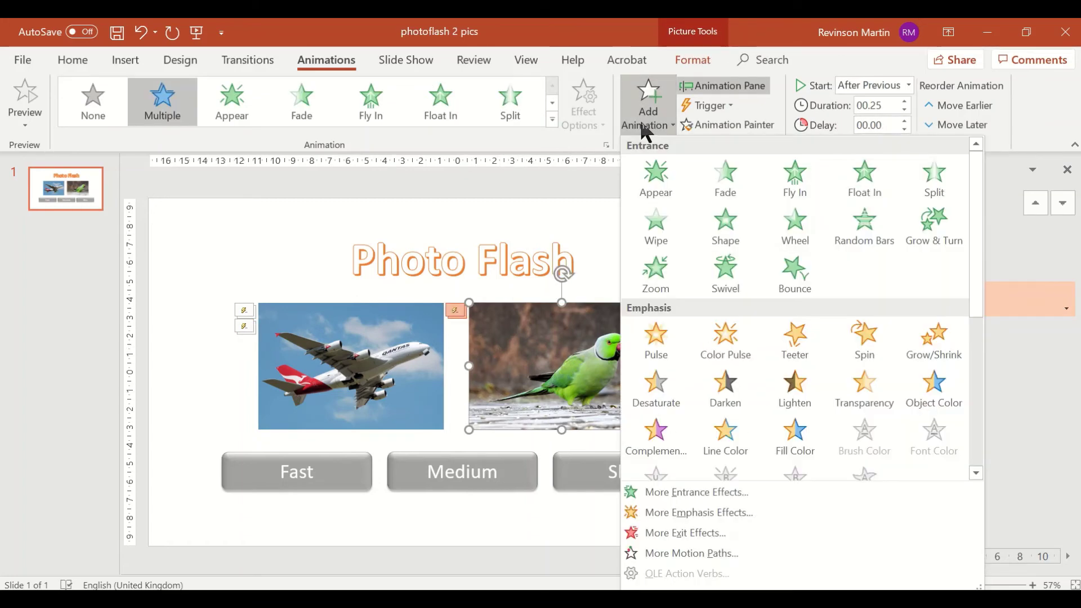
{"action": "left_click", "coordinate": [727, 179]}
{"action": "left_click", "coordinate": [710, 107]}
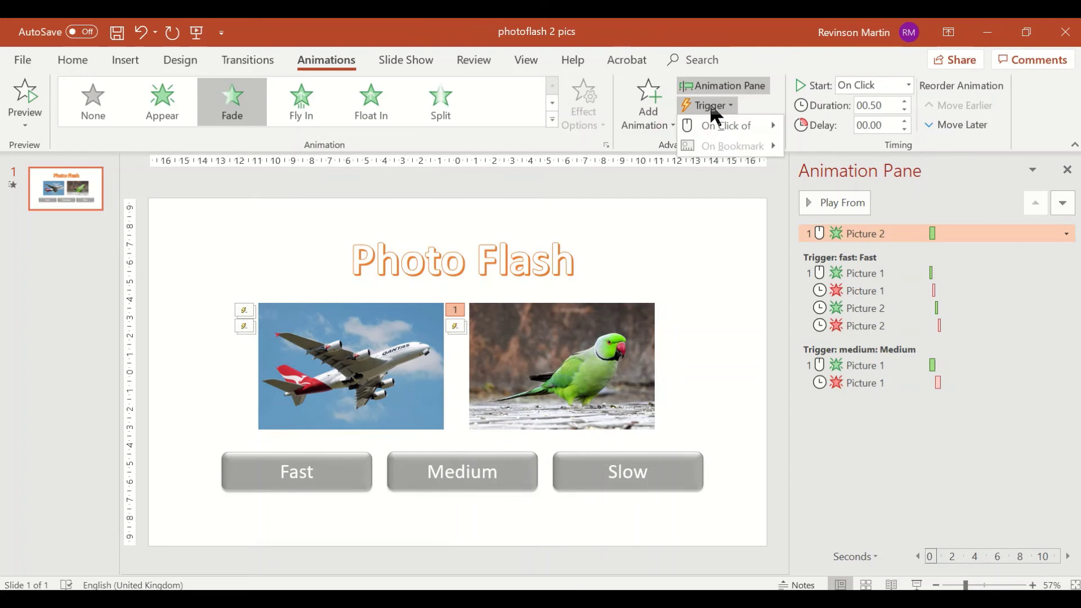
{"action": "mouse_move", "coordinate": [743, 125]}
{"action": "left_click", "coordinate": [812, 179]}
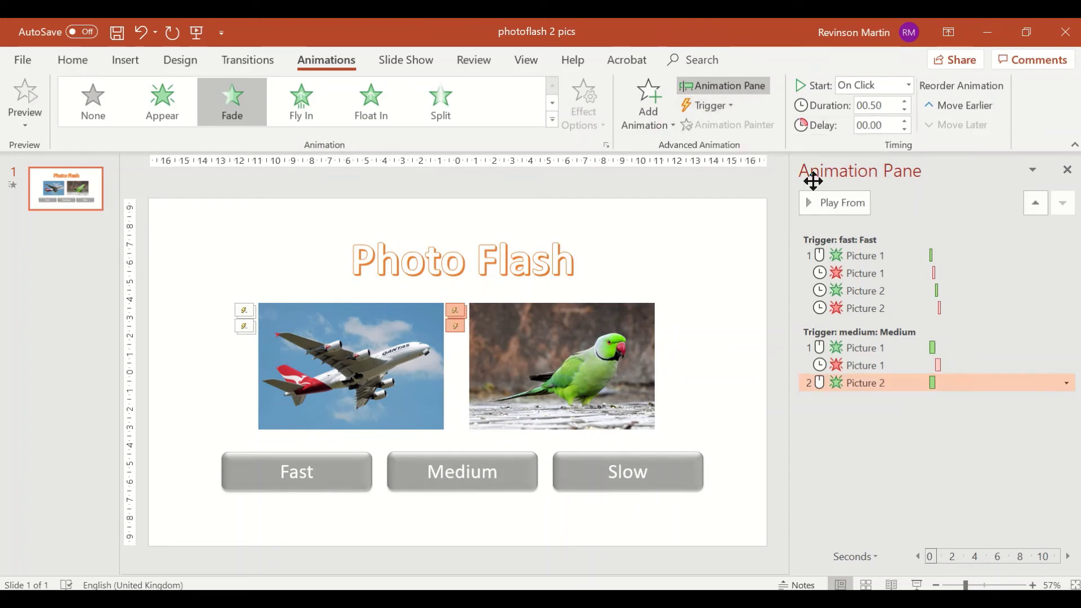
{"action": "left_click", "coordinate": [893, 87]}
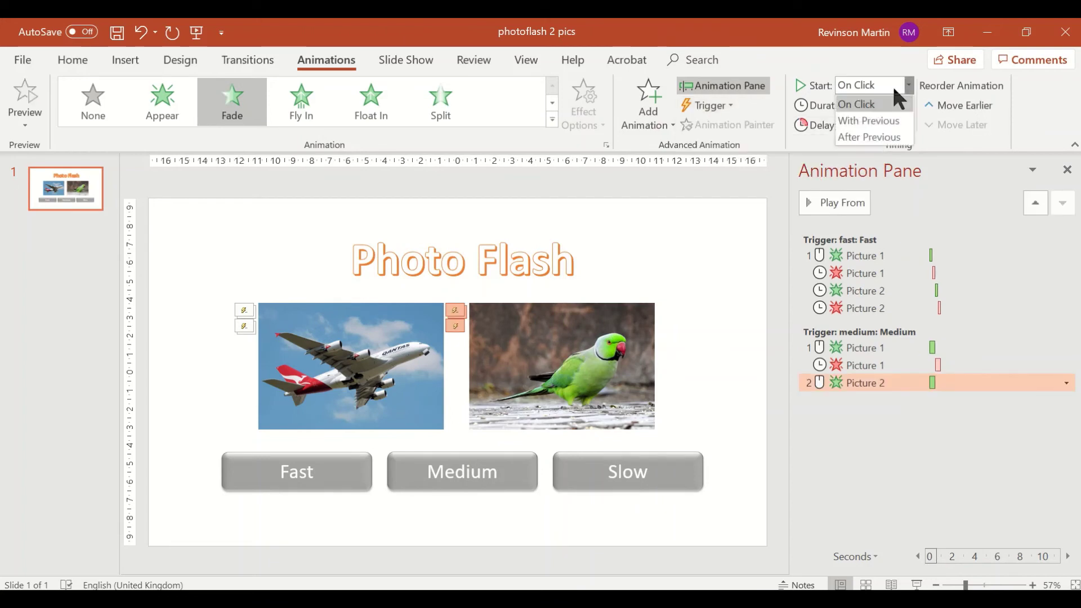
{"action": "left_click", "coordinate": [876, 137]}
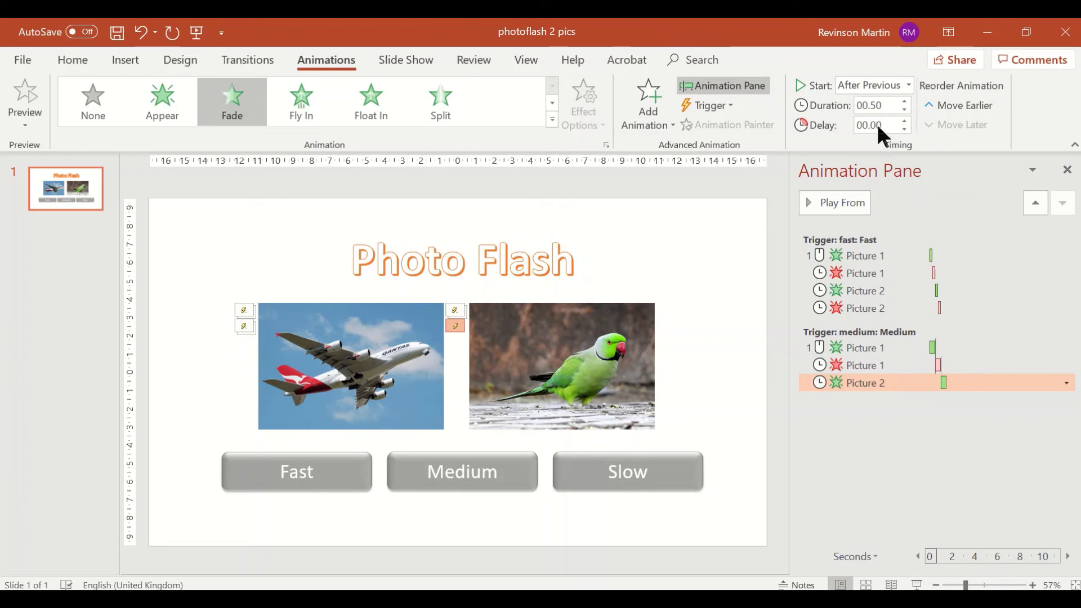
Step: Add a Fade exit to the parrot picture, triggered on click of medium and starting After Previous
{"action": "left_click", "coordinate": [573, 350]}
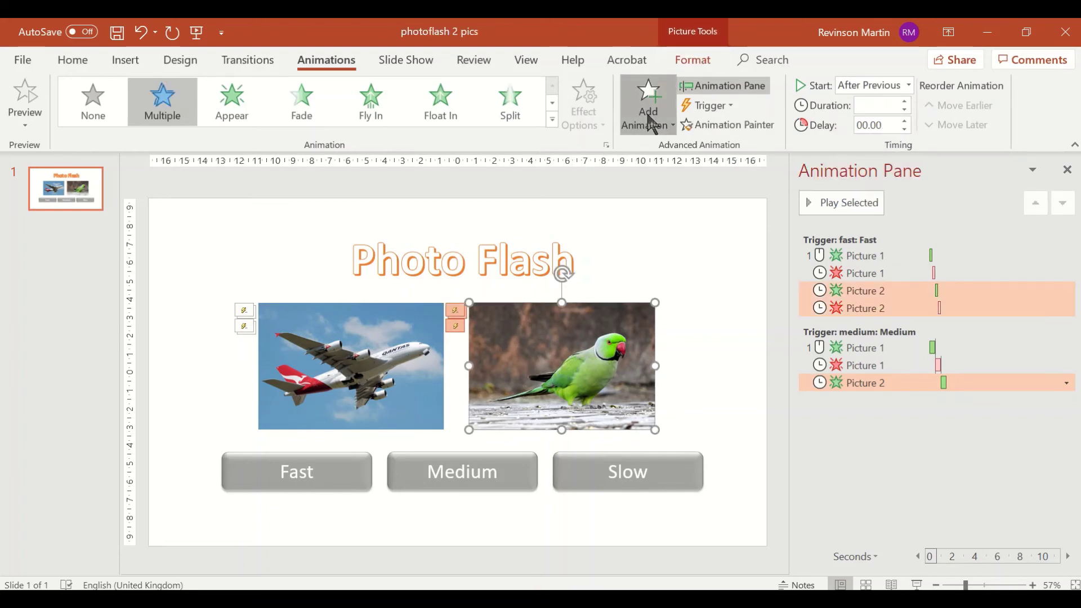
{"action": "left_click", "coordinate": [674, 125]}
{"action": "left_click_drag", "start_coordinate": [978, 181], "coordinate": [978, 317]}
{"action": "left_click", "coordinate": [729, 307]}
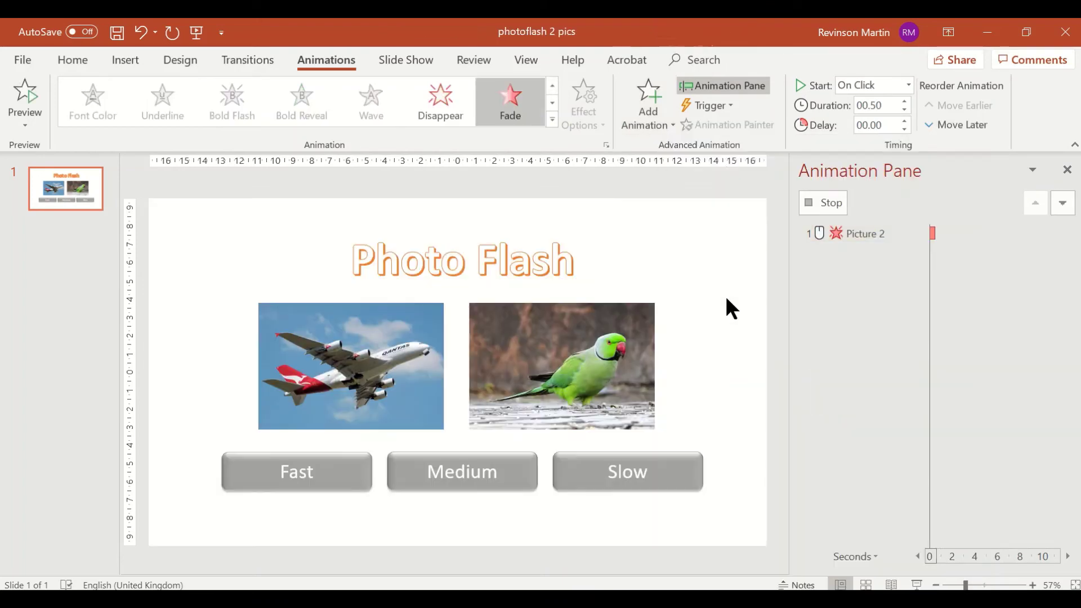
{"action": "left_click", "coordinate": [713, 105]}
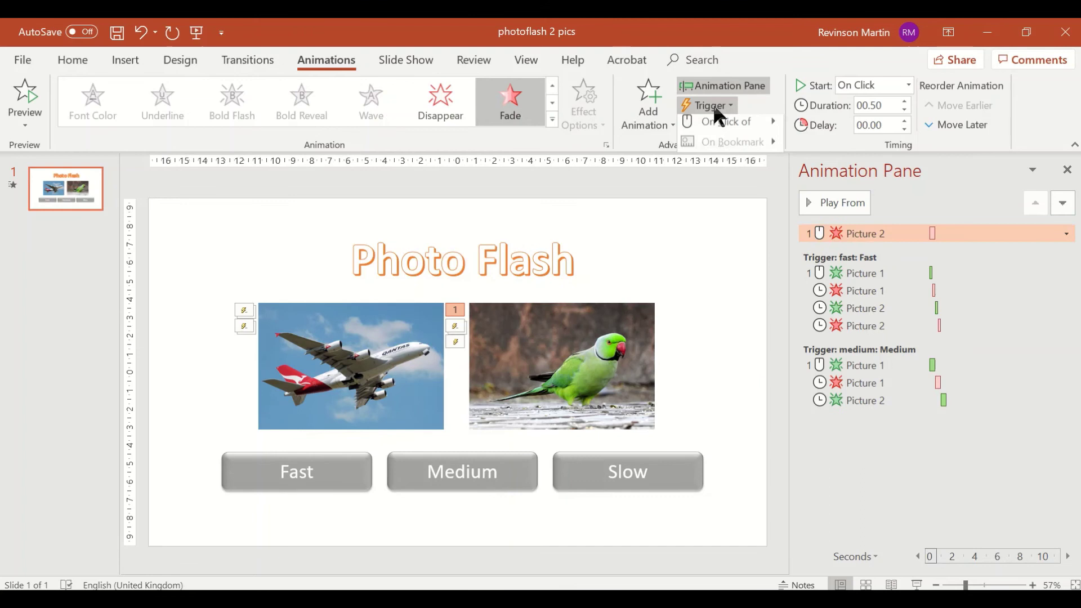
{"action": "mouse_move", "coordinate": [741, 119]}
{"action": "left_click", "coordinate": [805, 177]}
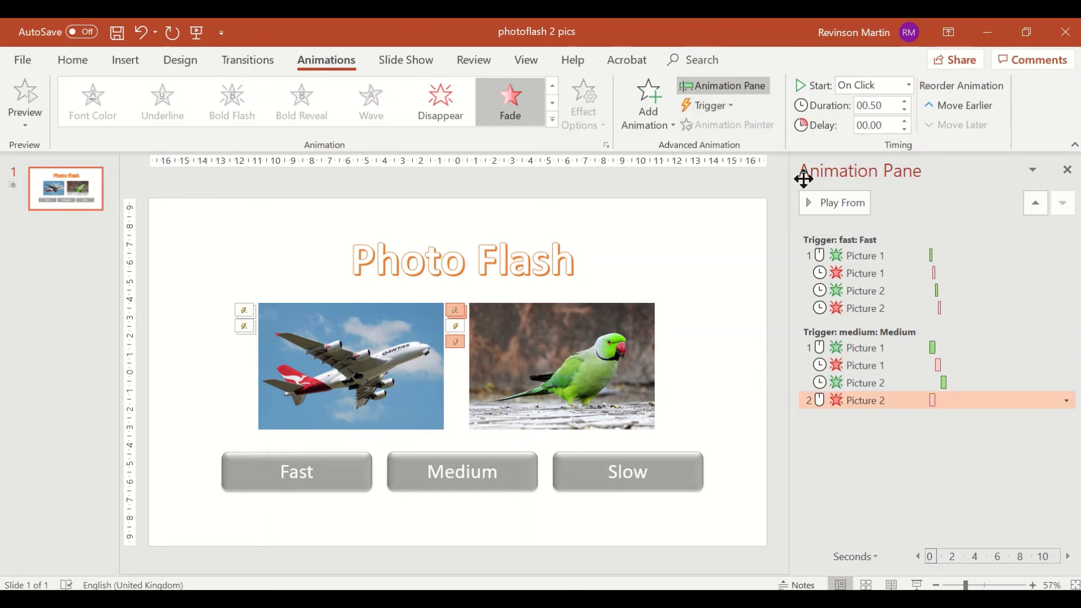
{"action": "left_click", "coordinate": [906, 84]}
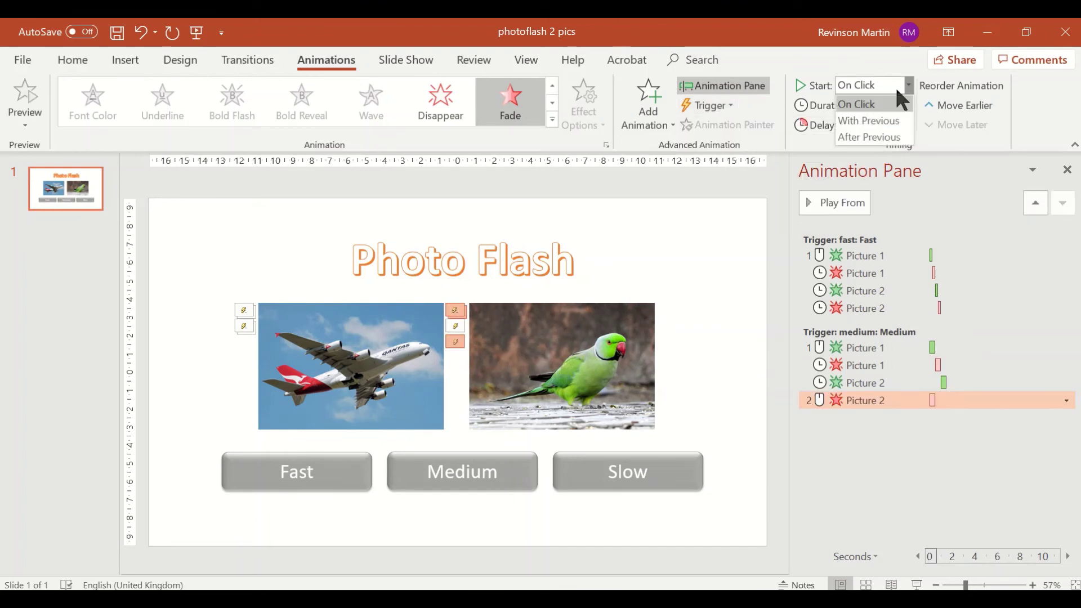
{"action": "left_click", "coordinate": [870, 136]}
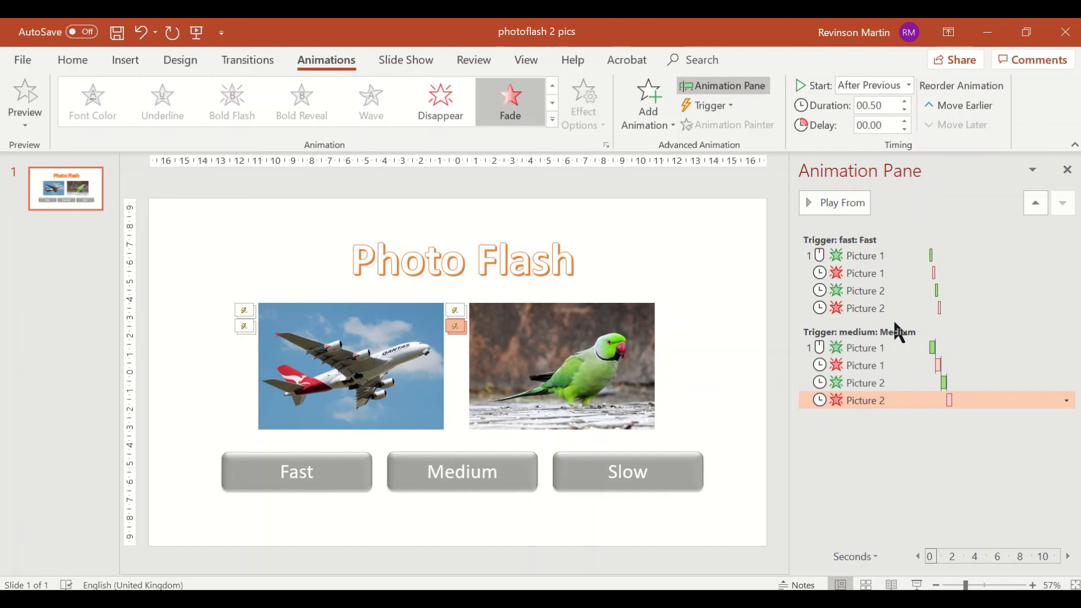
Step: Add a Fade entrance to the airplane picture, triggered on click of slow, with a duration of 00.75
{"action": "left_click", "coordinate": [820, 347]}
{"action": "left_click", "coordinate": [341, 335]}
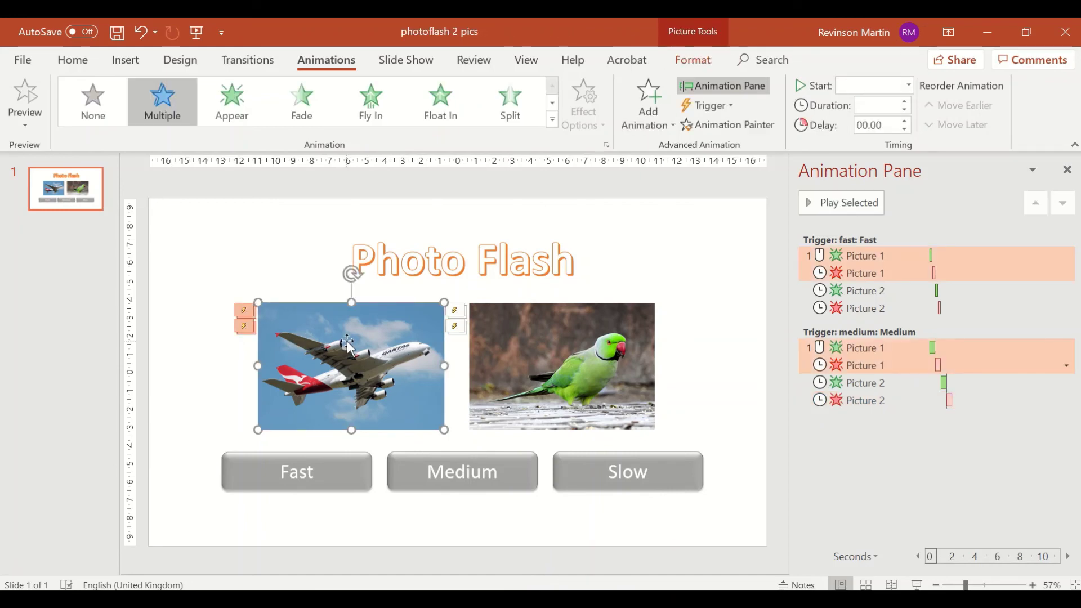
{"action": "left_click", "coordinate": [648, 99]}
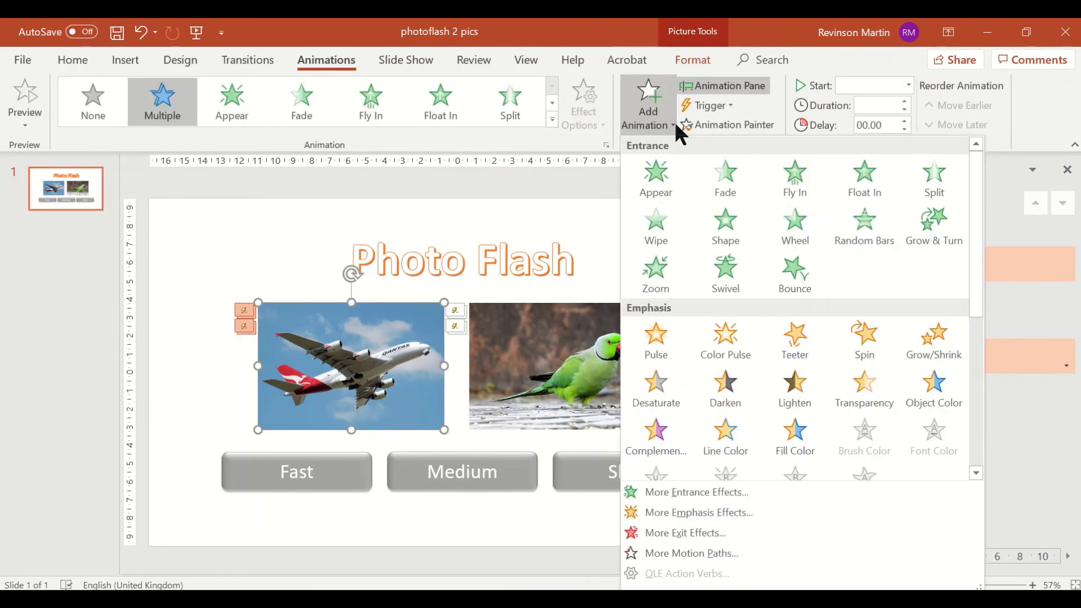
{"action": "left_click", "coordinate": [731, 182]}
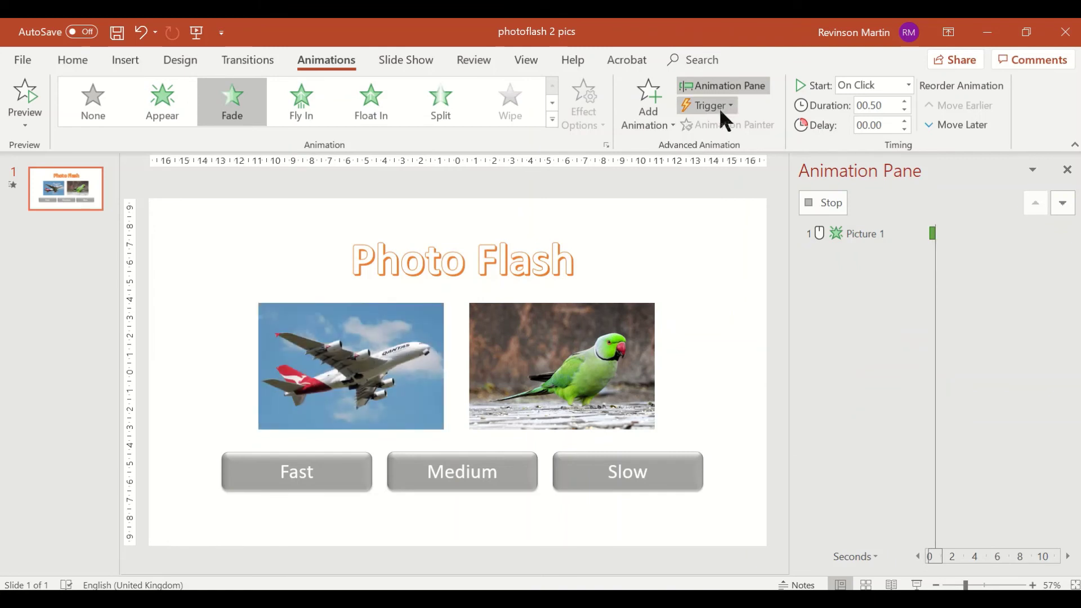
{"action": "left_click", "coordinate": [720, 108]}
{"action": "mouse_move", "coordinate": [755, 125]}
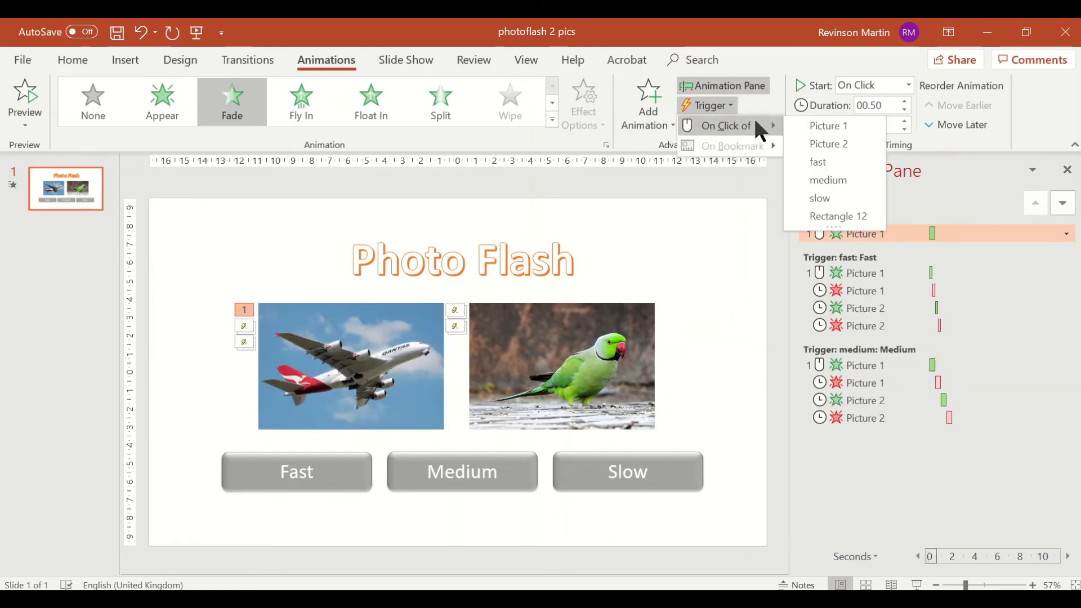
{"action": "left_click", "coordinate": [817, 197]}
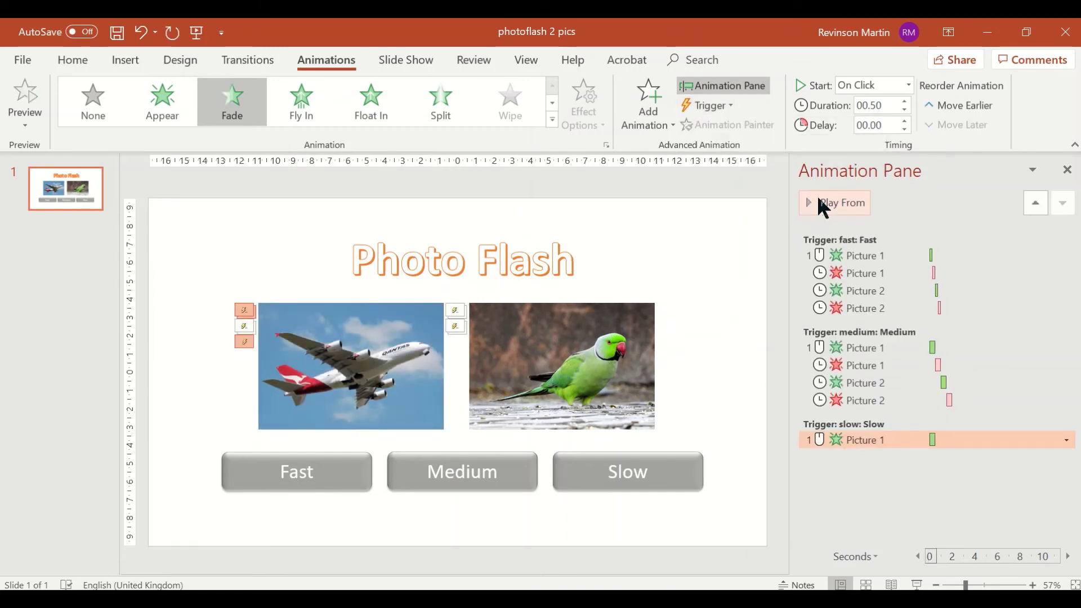
{"action": "left_click", "coordinate": [905, 103]}
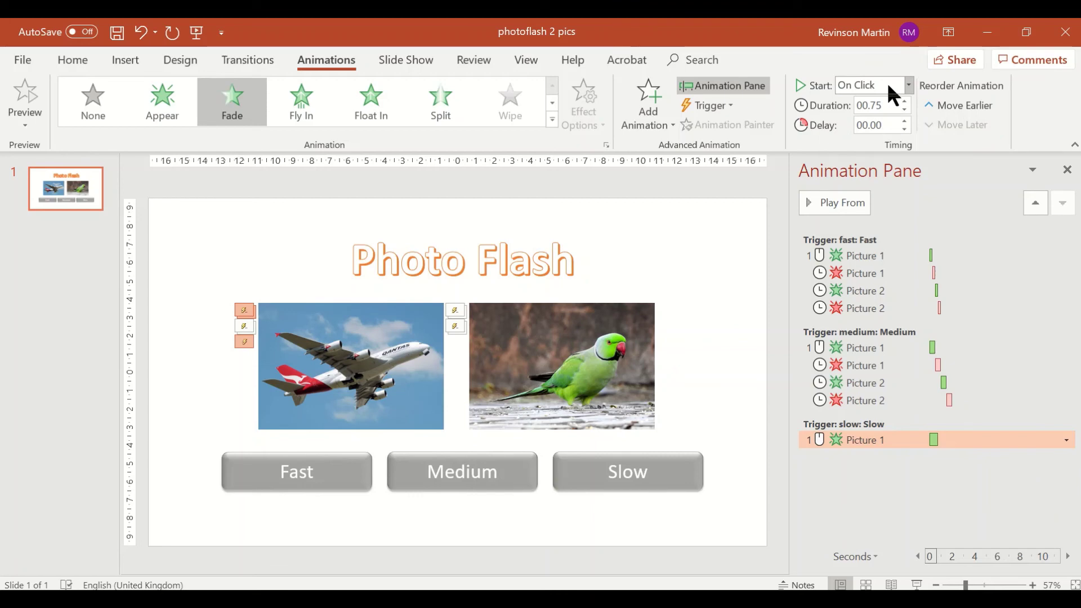
Step: Add another Fade exit animation to the airplane picture and trigger it on click of the slow button
{"action": "left_click", "coordinate": [645, 126]}
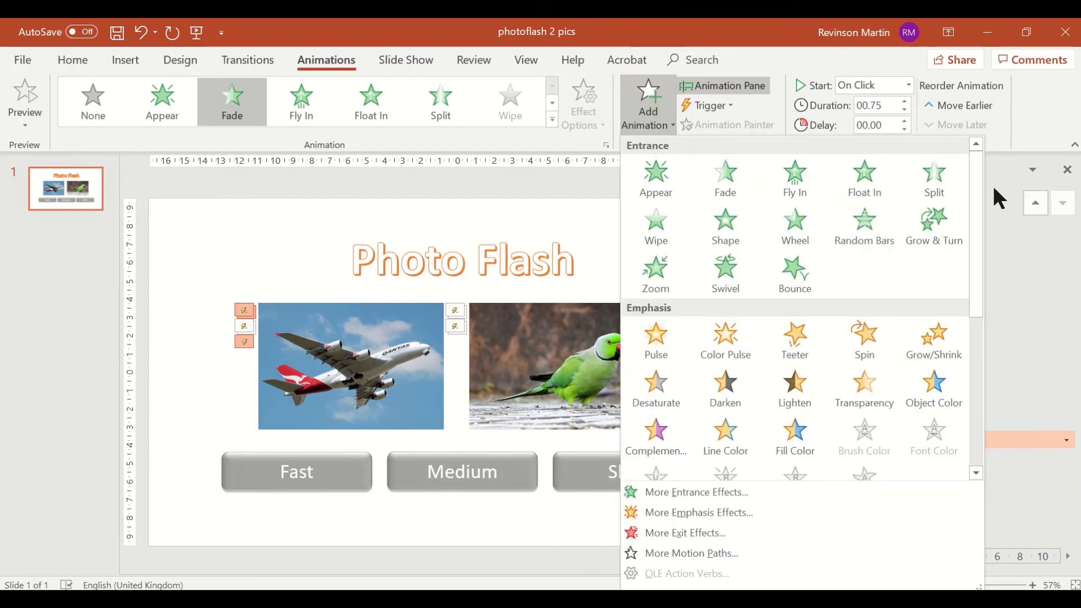
{"action": "left_click_drag", "start_coordinate": [977, 191], "coordinate": [910, 294]}
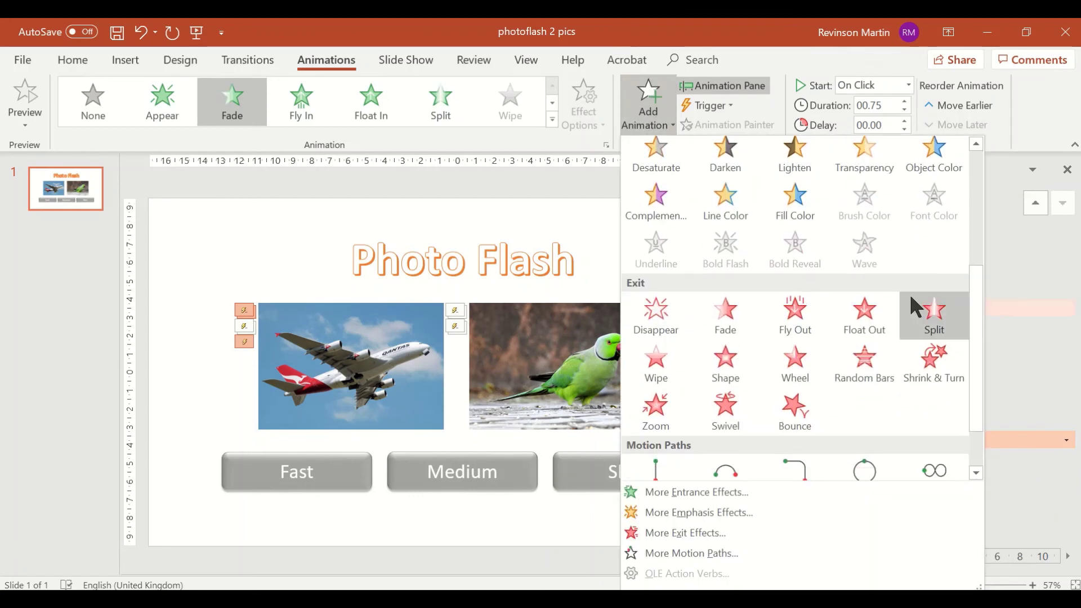
{"action": "left_click", "coordinate": [731, 318]}
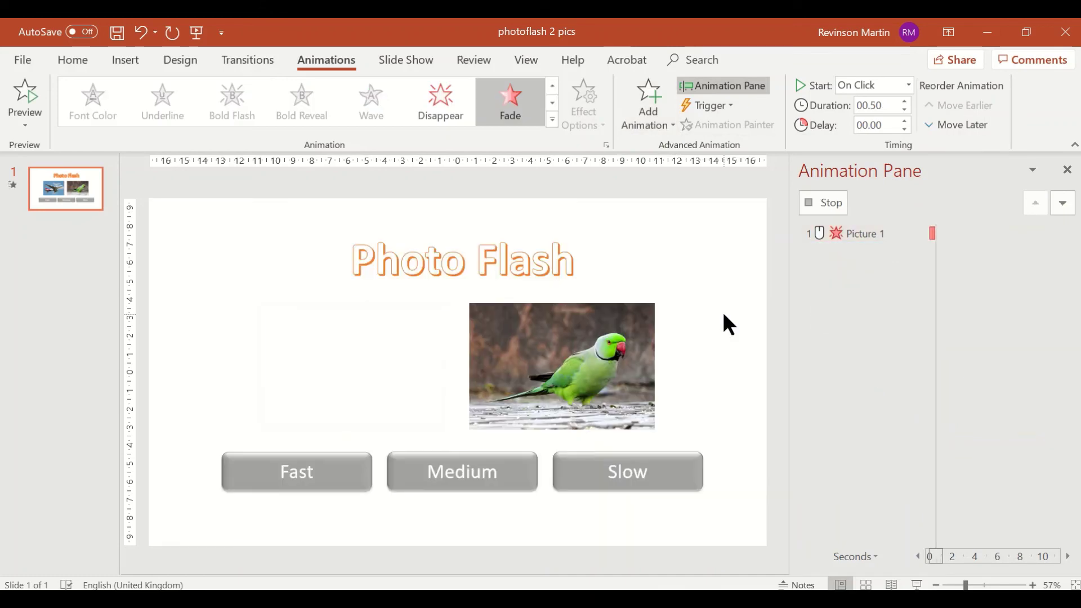
{"action": "left_click", "coordinate": [717, 104]}
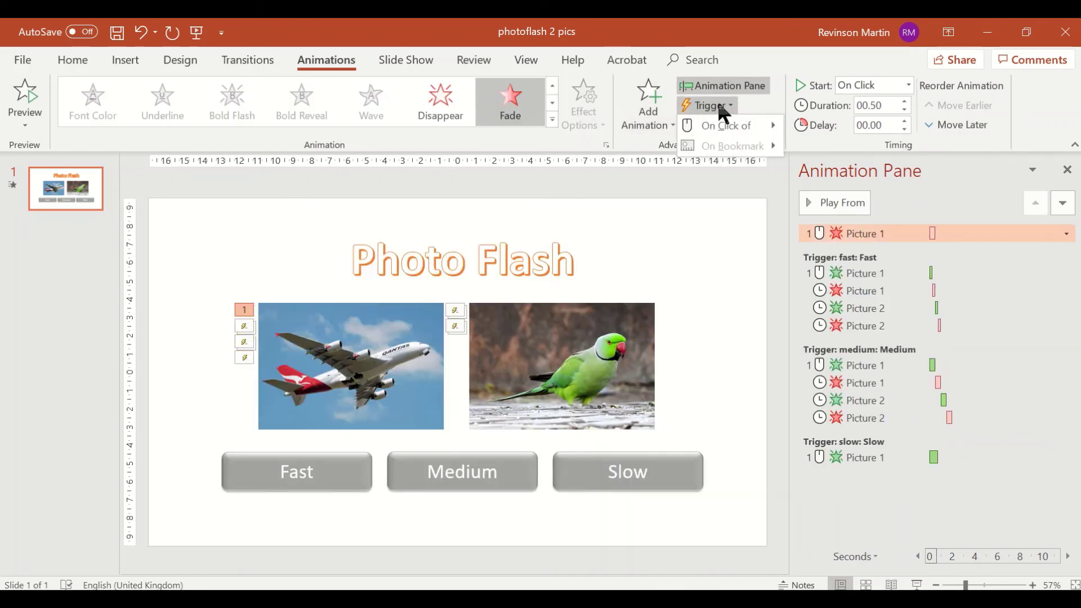
{"action": "mouse_move", "coordinate": [734, 120]}
{"action": "left_click", "coordinate": [818, 197]}
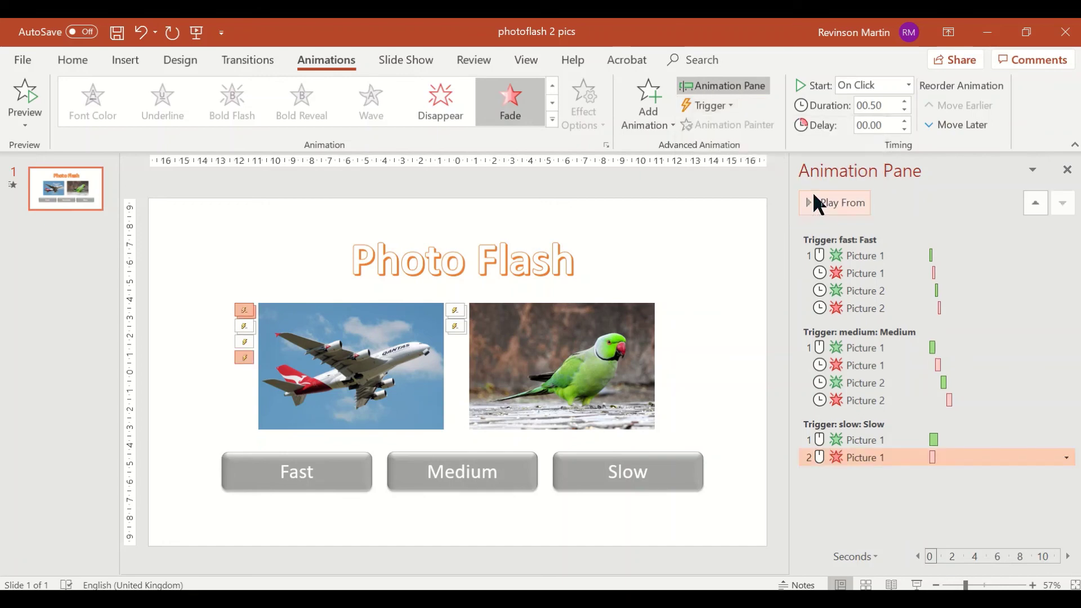
Step: Set the airplane picture's slow-triggered Fade exit to start After Previous with a duration of 00.75
{"action": "left_click", "coordinate": [909, 84]}
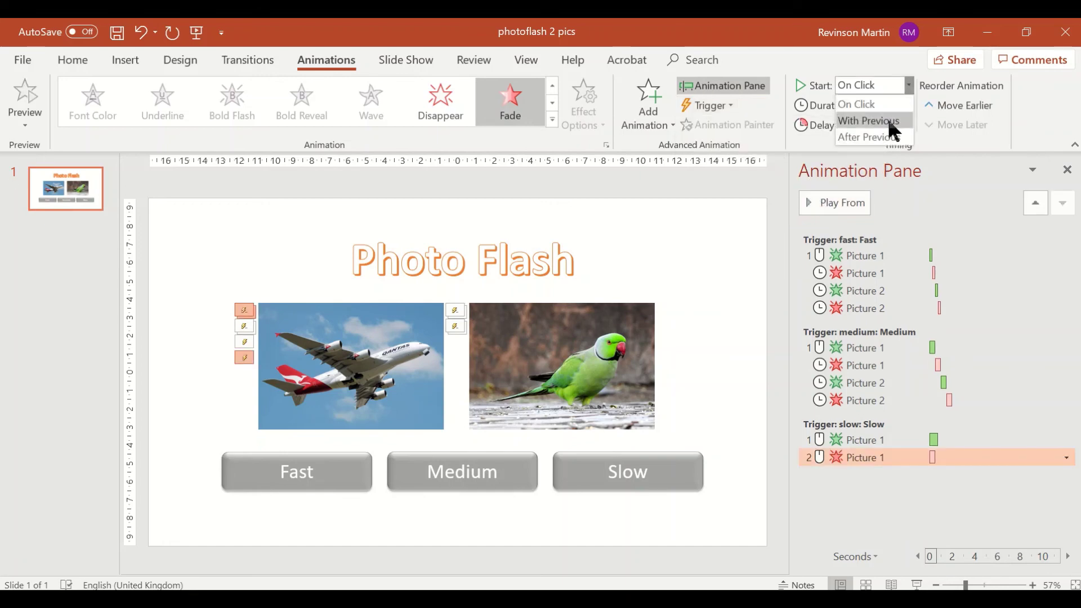
{"action": "left_click", "coordinate": [882, 136]}
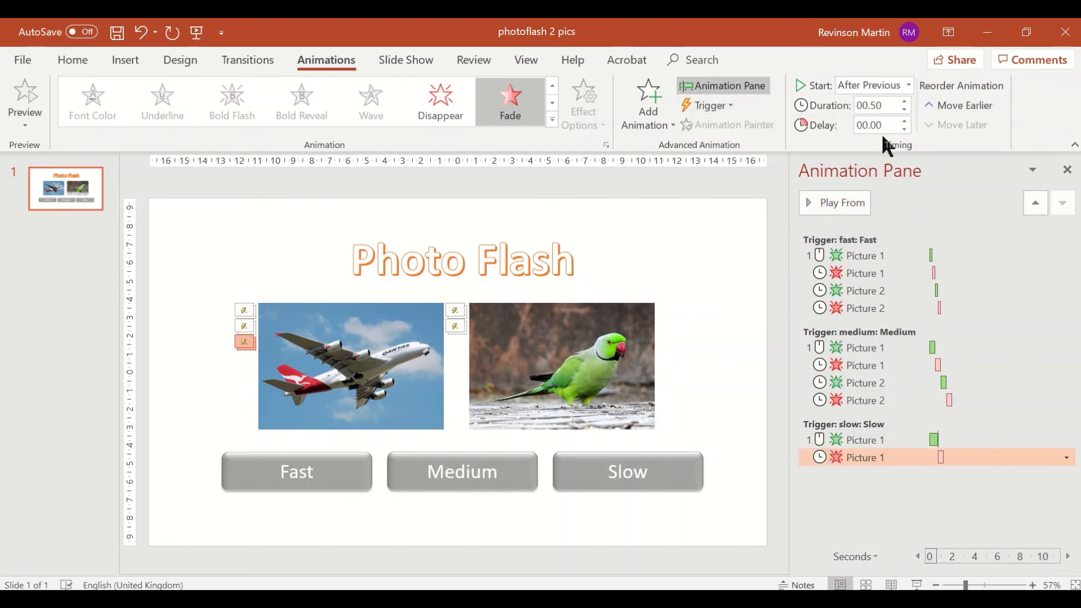
{"action": "left_click", "coordinate": [904, 101]}
Step: Add another Fade entrance animation to the parrot picture and trigger it on click of the slow button
{"action": "left_click", "coordinate": [640, 320]}
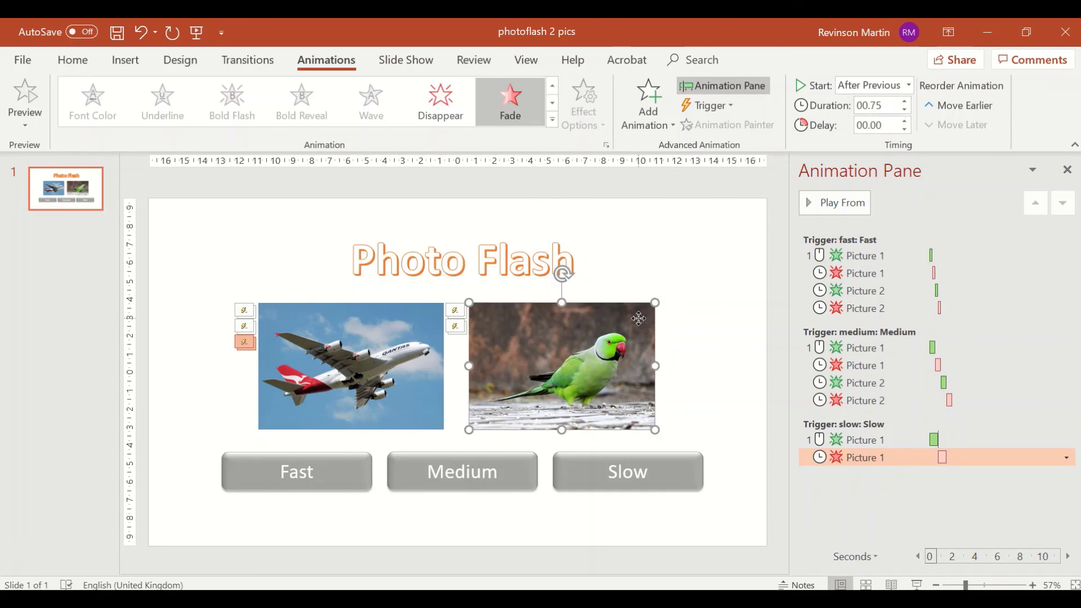
{"action": "left_click", "coordinate": [653, 118]}
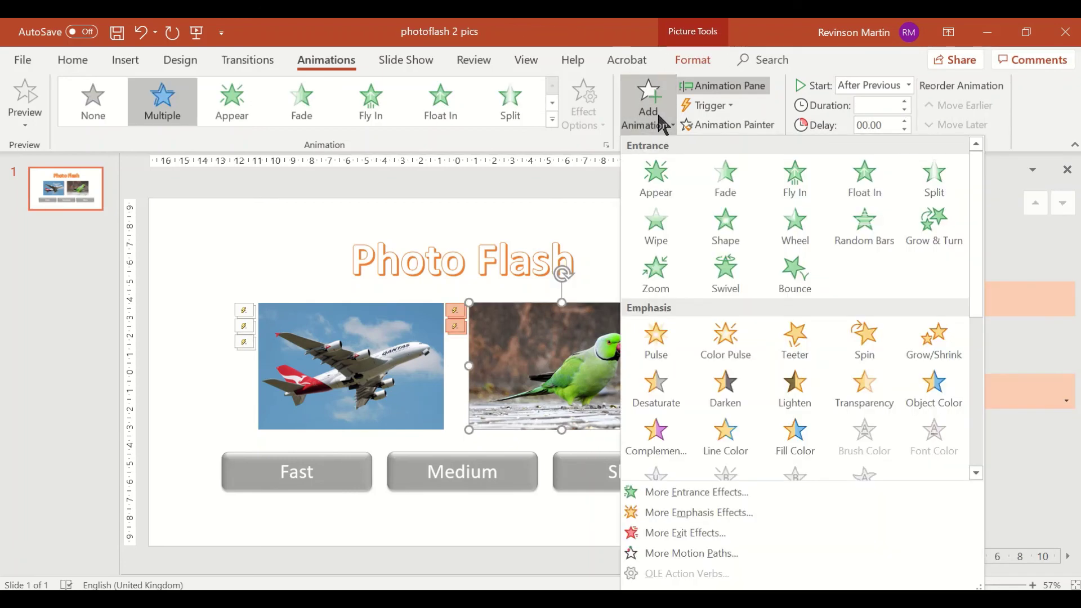
{"action": "left_click", "coordinate": [733, 175]}
{"action": "left_click", "coordinate": [722, 102]}
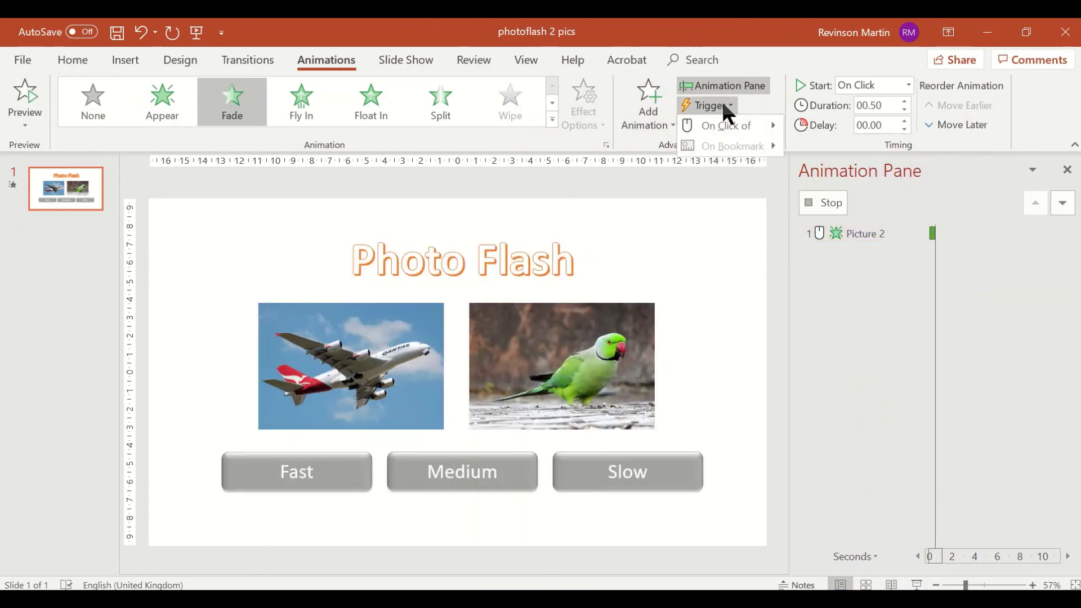
{"action": "mouse_move", "coordinate": [756, 120]}
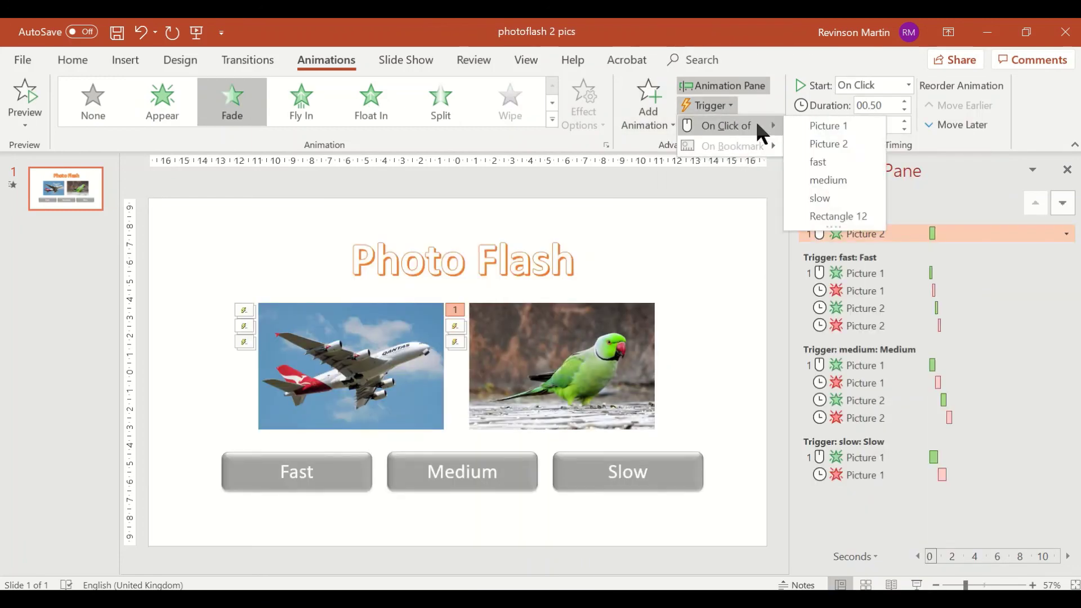
{"action": "left_click", "coordinate": [810, 194]}
Step: Set the parrot picture's slow-triggered Fade entrance to start After Previous with a duration of 00.75
{"action": "left_click", "coordinate": [889, 84]}
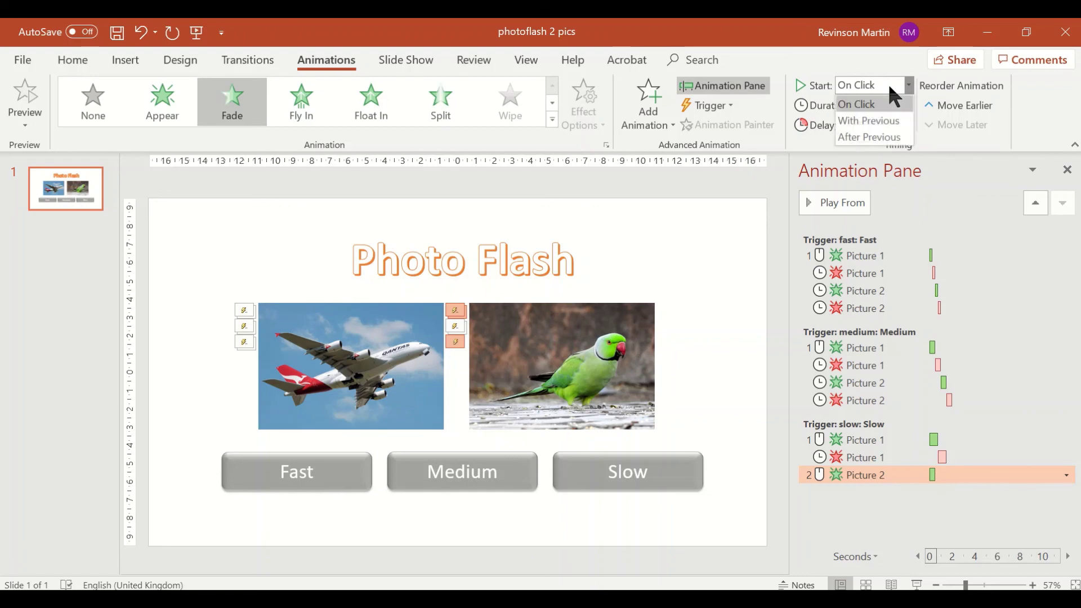
{"action": "left_click", "coordinate": [870, 136]}
{"action": "left_click", "coordinate": [904, 101]}
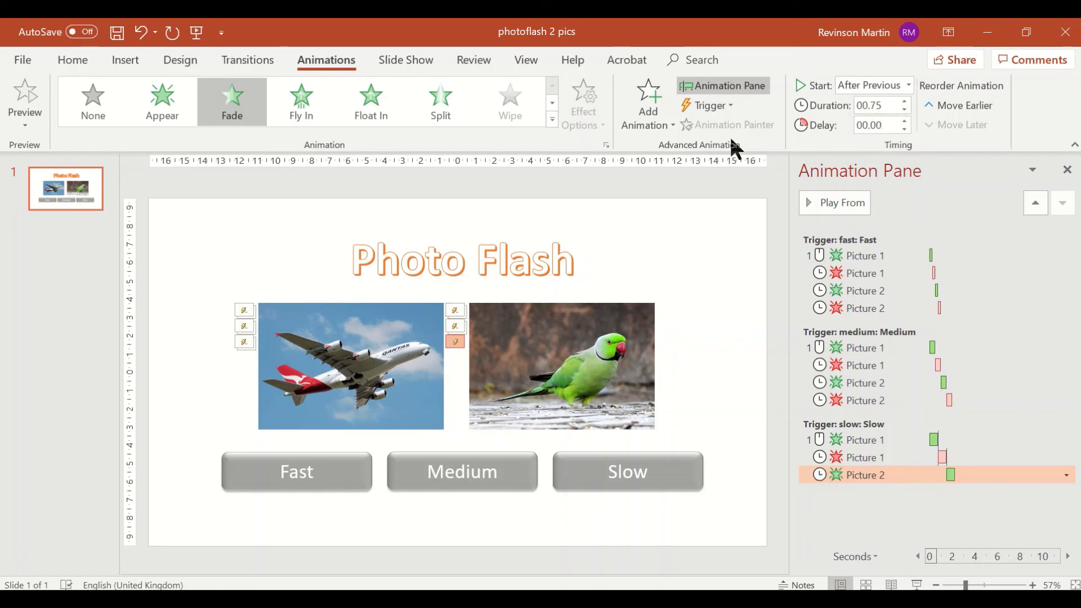
Step: Add another Fade exit animation to the parrot picture and trigger it on click of the slow button
{"action": "left_click", "coordinate": [648, 115]}
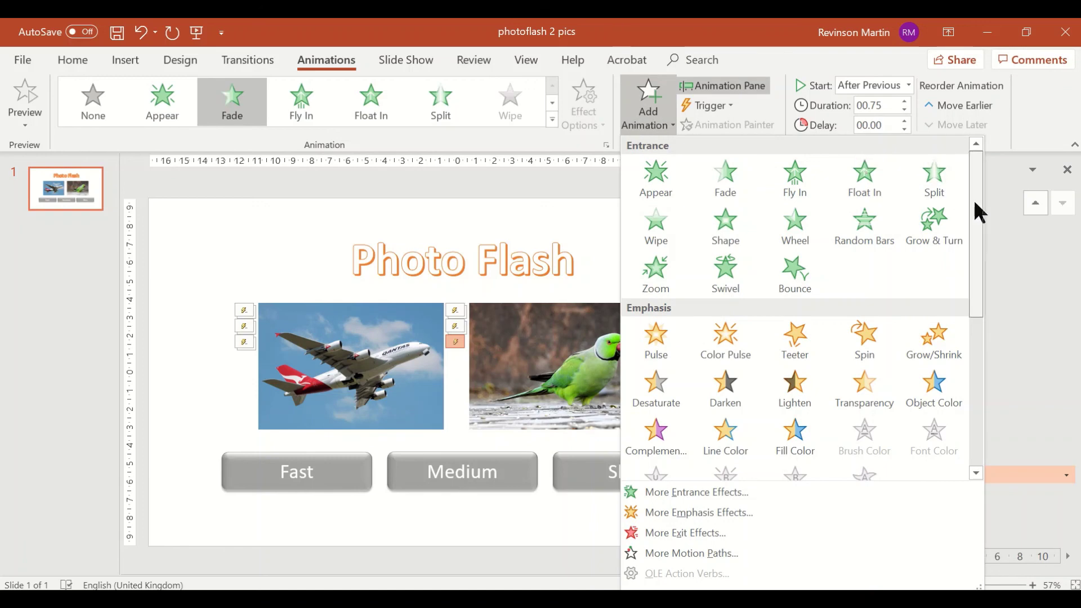
{"action": "left_click_drag", "start_coordinate": [974, 201], "coordinate": [978, 311]}
{"action": "left_click", "coordinate": [723, 327]}
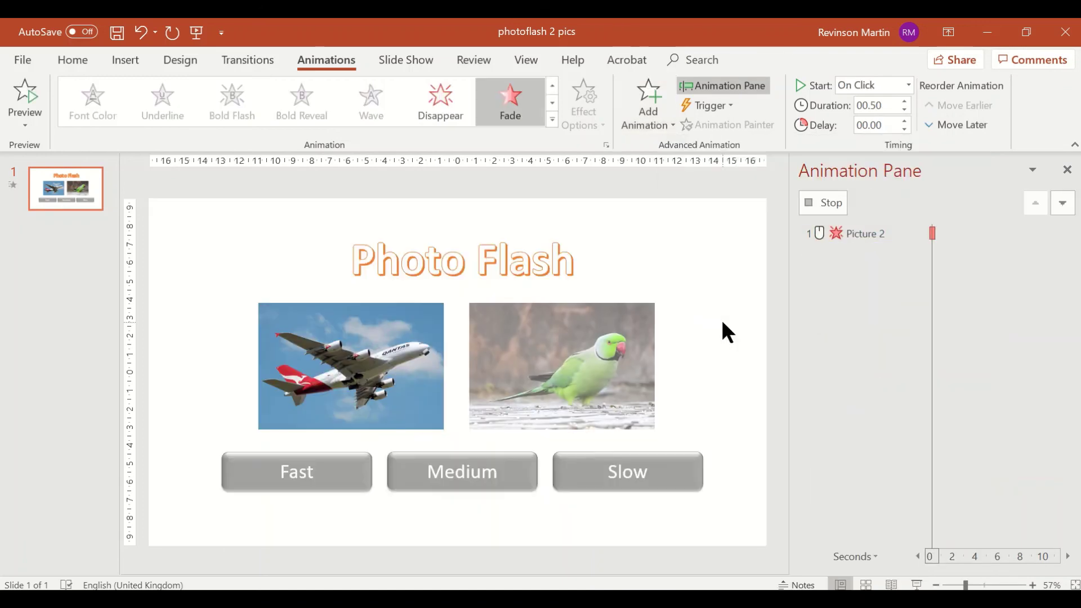
{"action": "left_click", "coordinate": [725, 104]}
{"action": "mouse_move", "coordinate": [742, 126]}
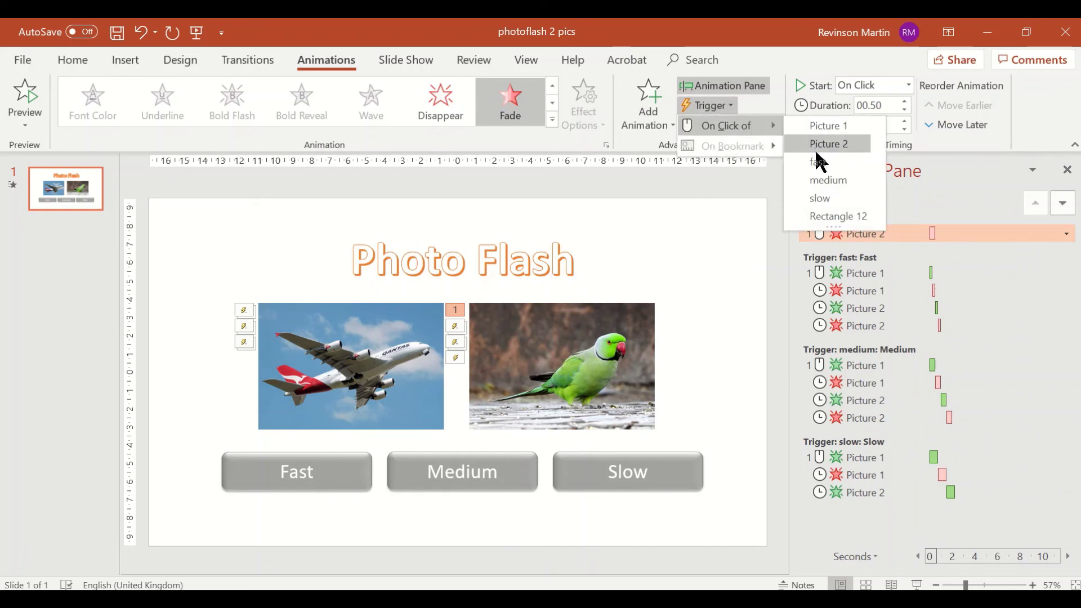
{"action": "left_click", "coordinate": [820, 197]}
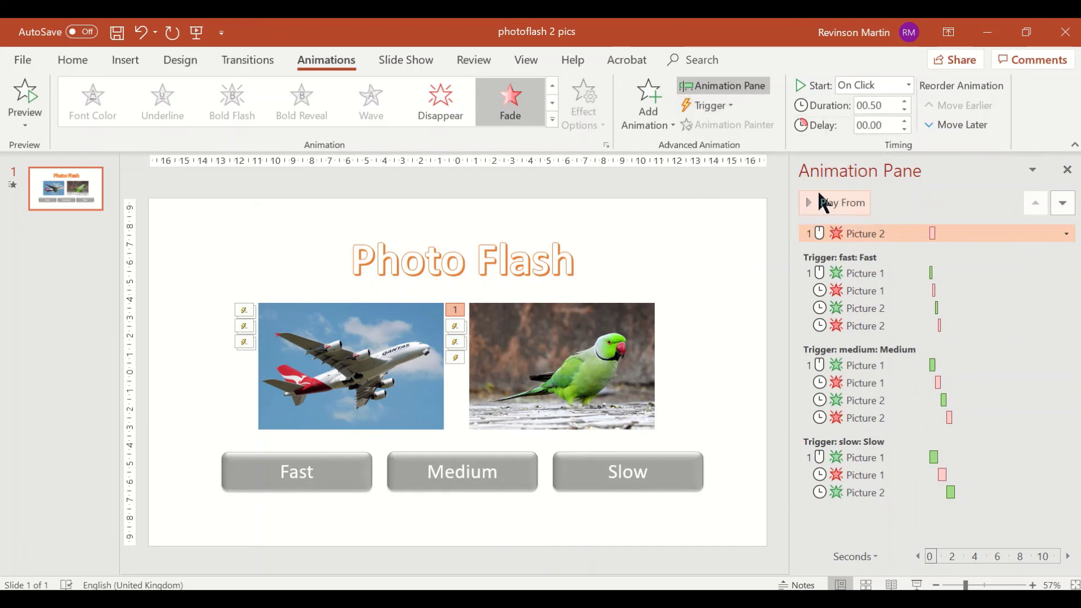
Step: Set the parrot picture's slow-triggered Fade exit to start After Previous and lengthen its duration by one increment
{"action": "left_click", "coordinate": [859, 88]}
{"action": "left_click", "coordinate": [857, 130]}
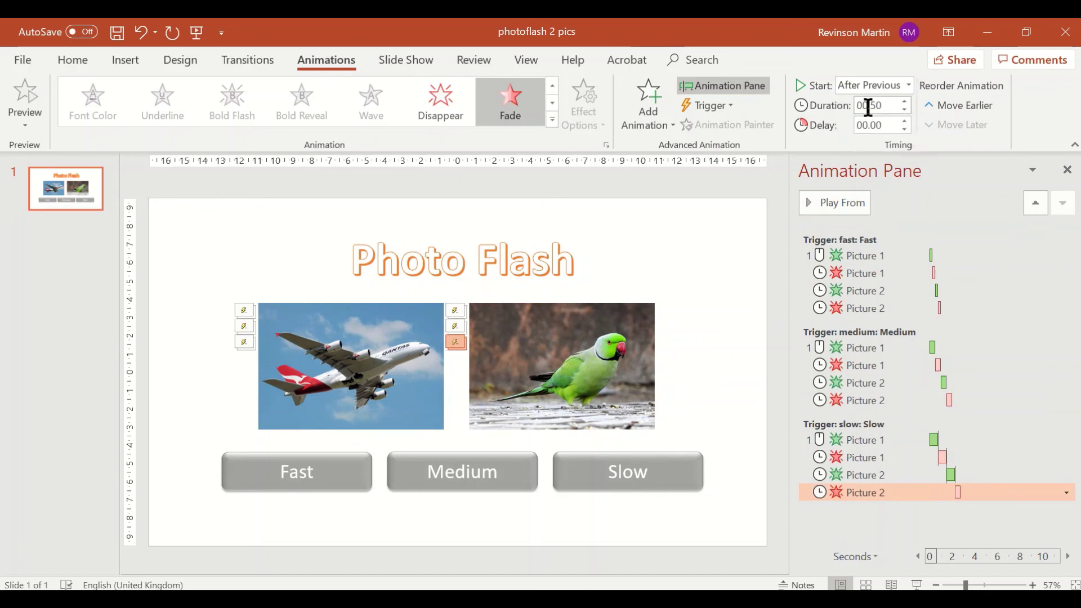
{"action": "left_click", "coordinate": [904, 103]}
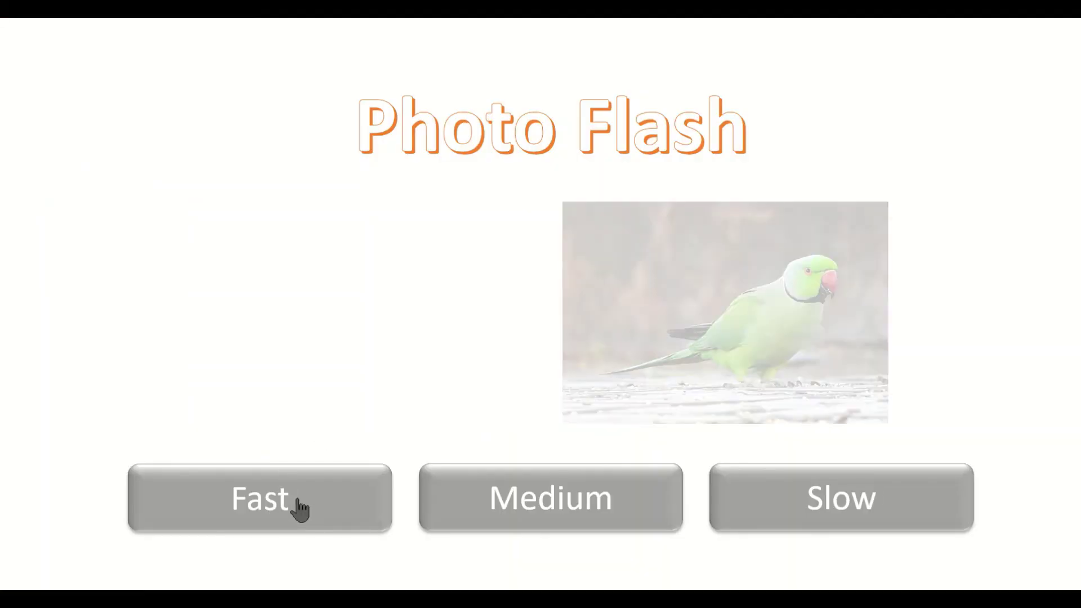
Step: Preview the Medium button's animations in the running slide show
{"action": "left_click", "coordinate": [450, 494]}
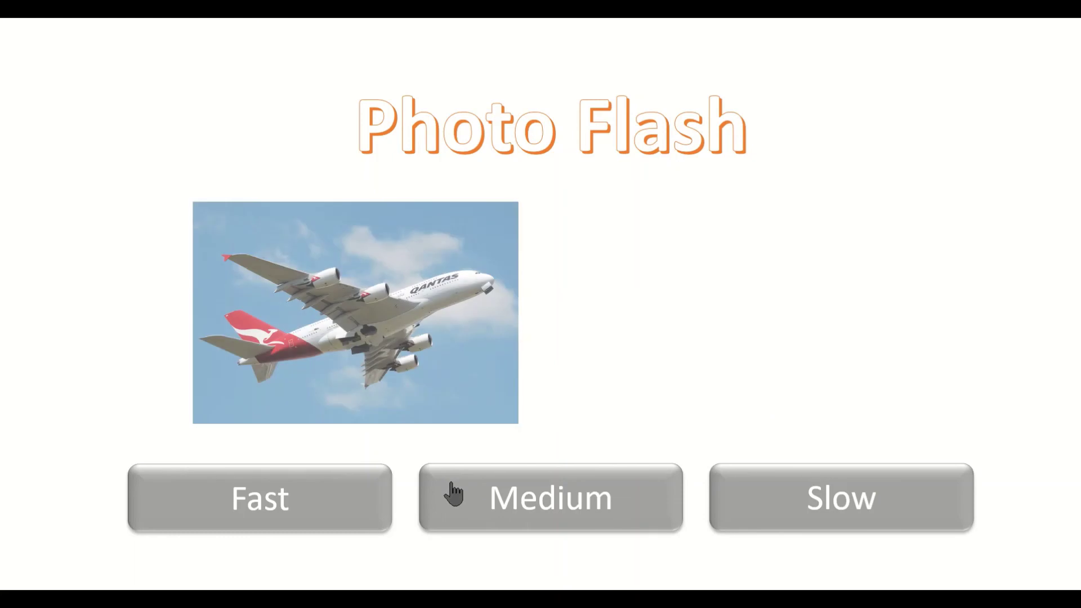